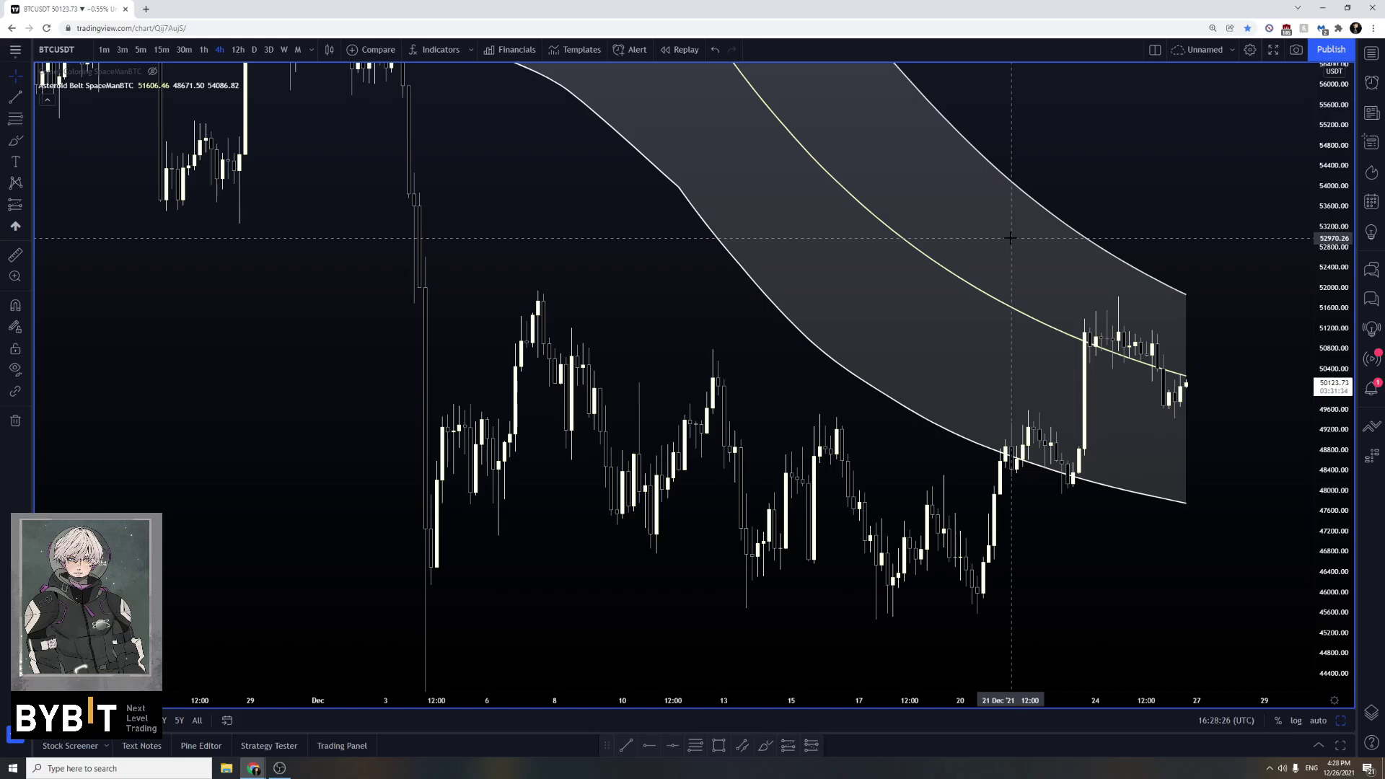
Place a text note in the empty chart area before the December drop and enter "Auto Aggregator" as its first line
left_click(15, 162)
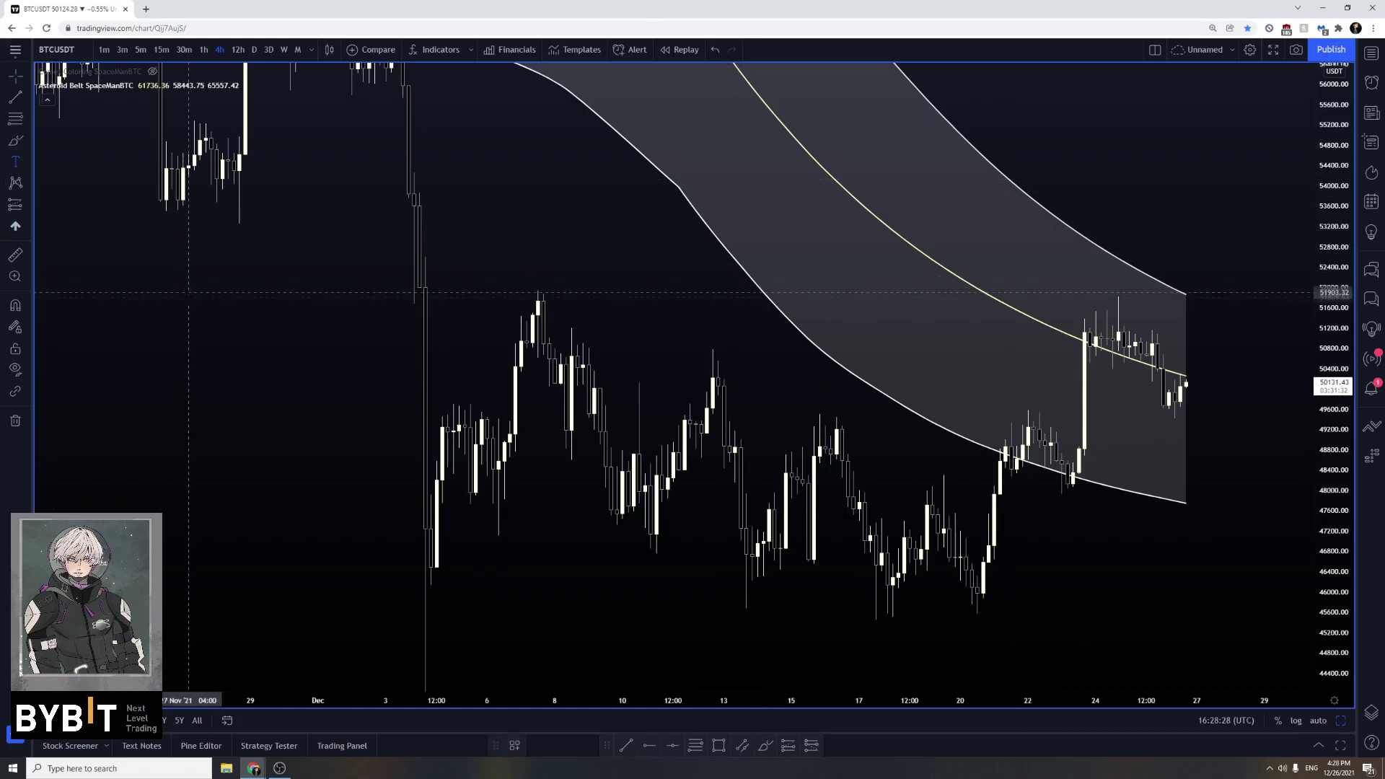
left_click(201, 315)
key("BackSpace")
type("Auto GA")
key("BackSpace")
key("BackSpace")
type("Aggrea")
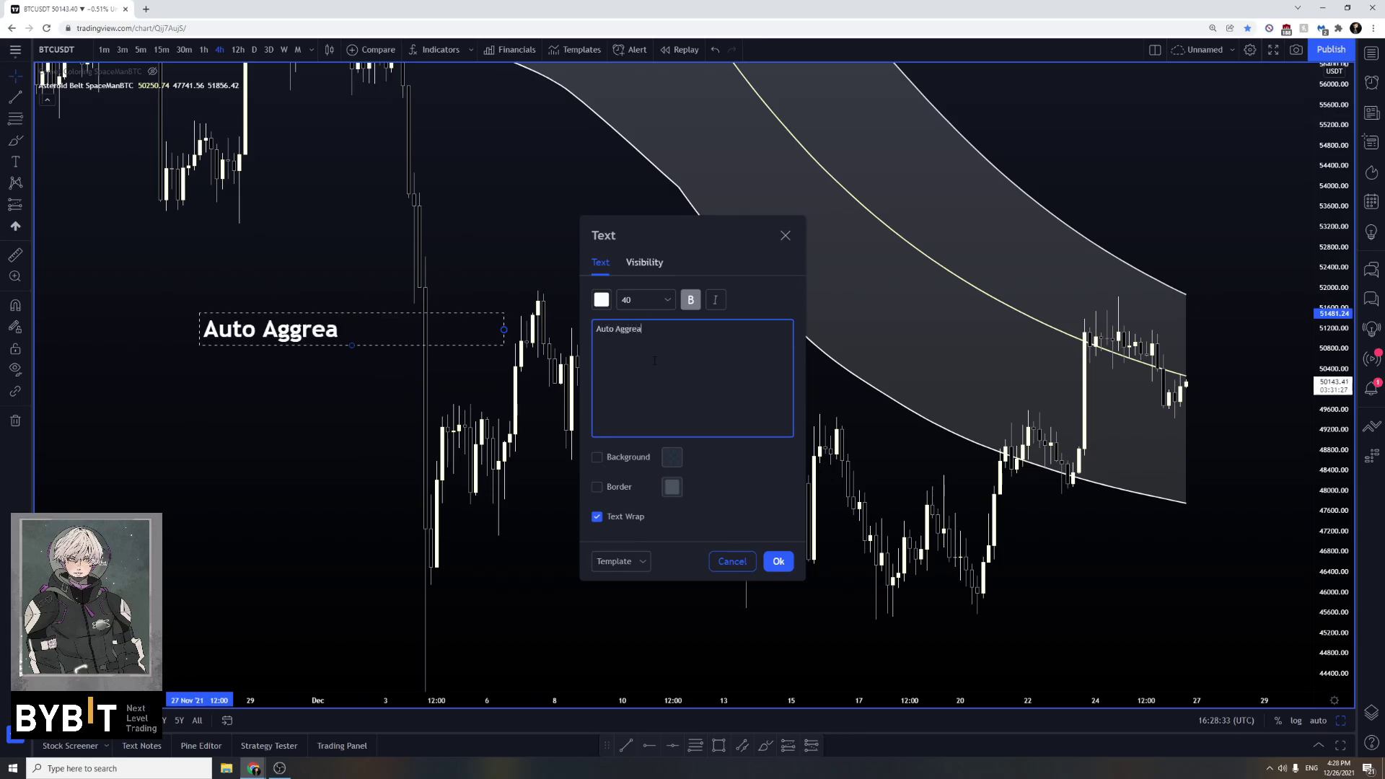
key("BackSpace")
type("gator")
Add the lines "Aggregator manual" and "TF" to the note, confirm it, and shift it further away from the candles
key("Return")
type("Aggre")
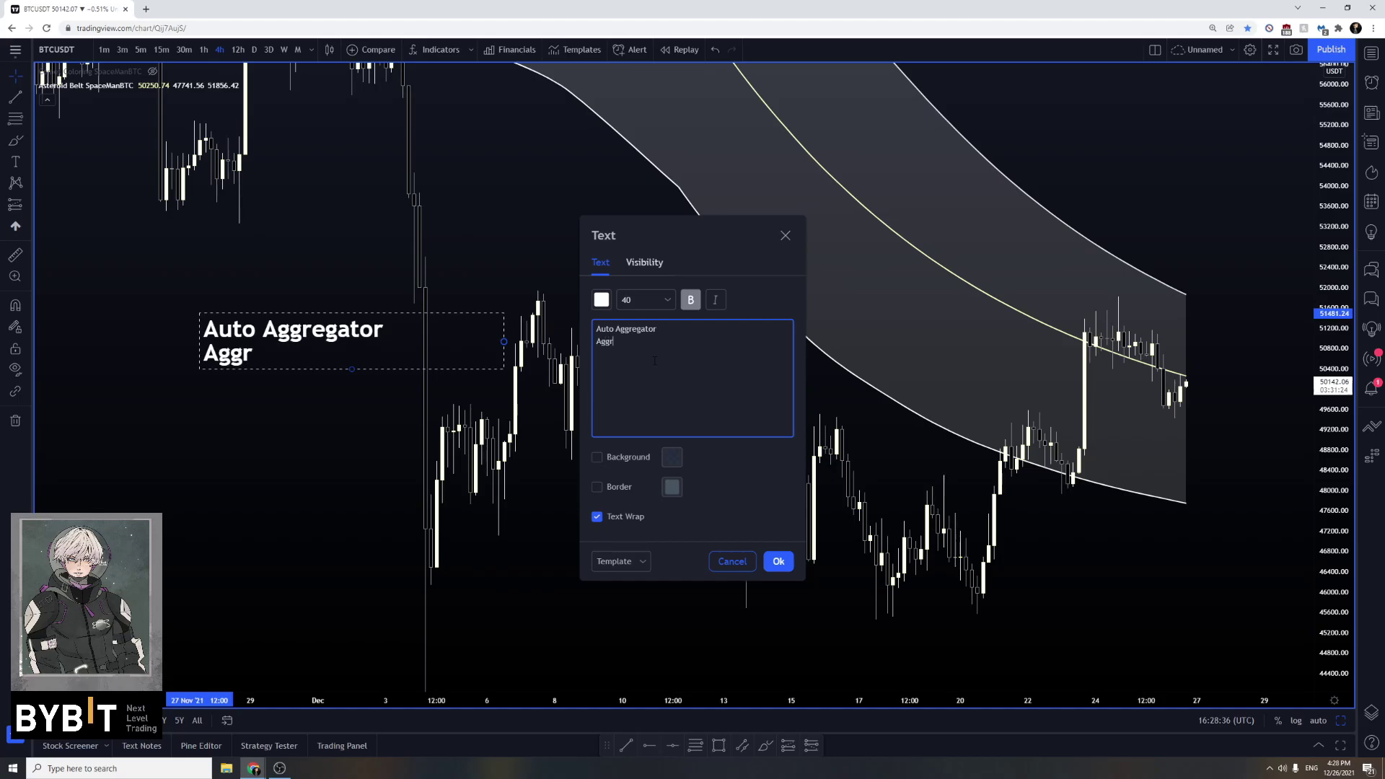
type("gator m")
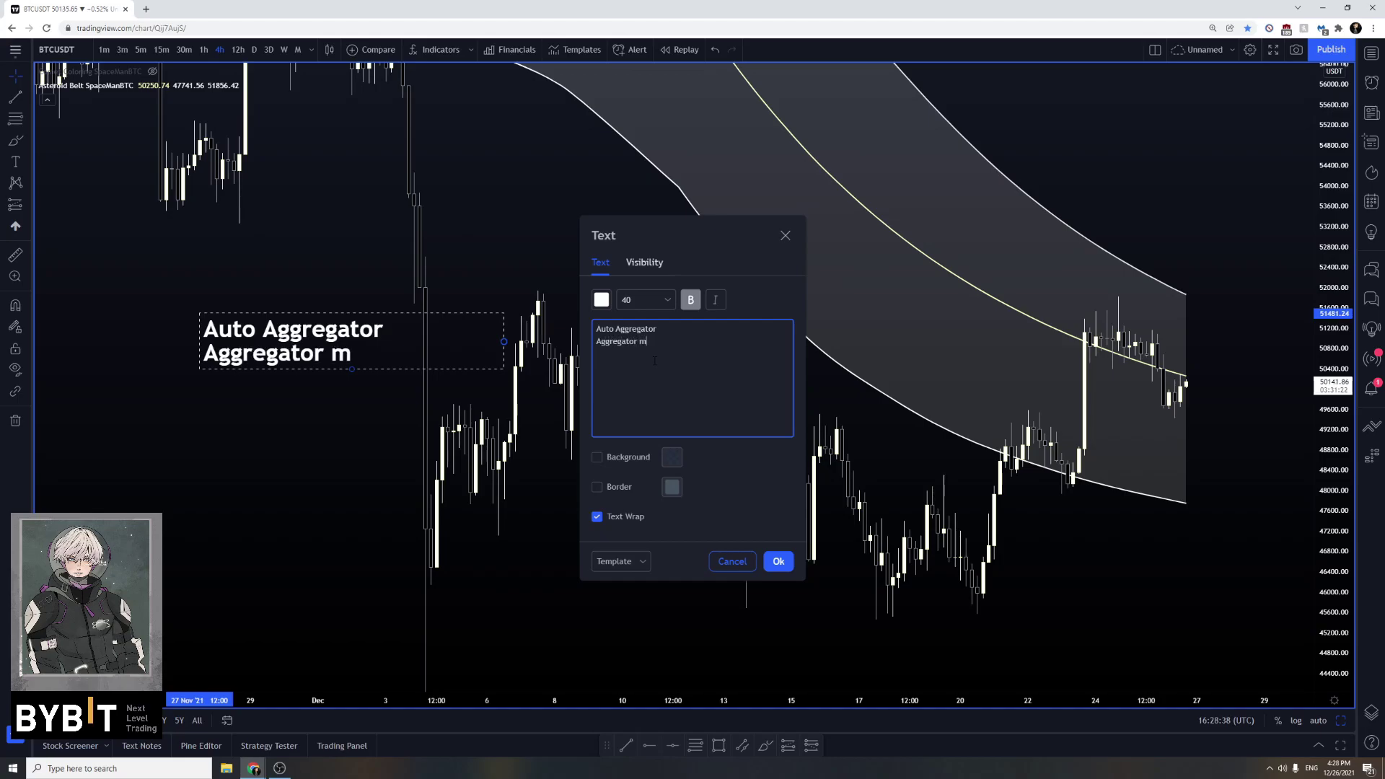
type("anual TF")
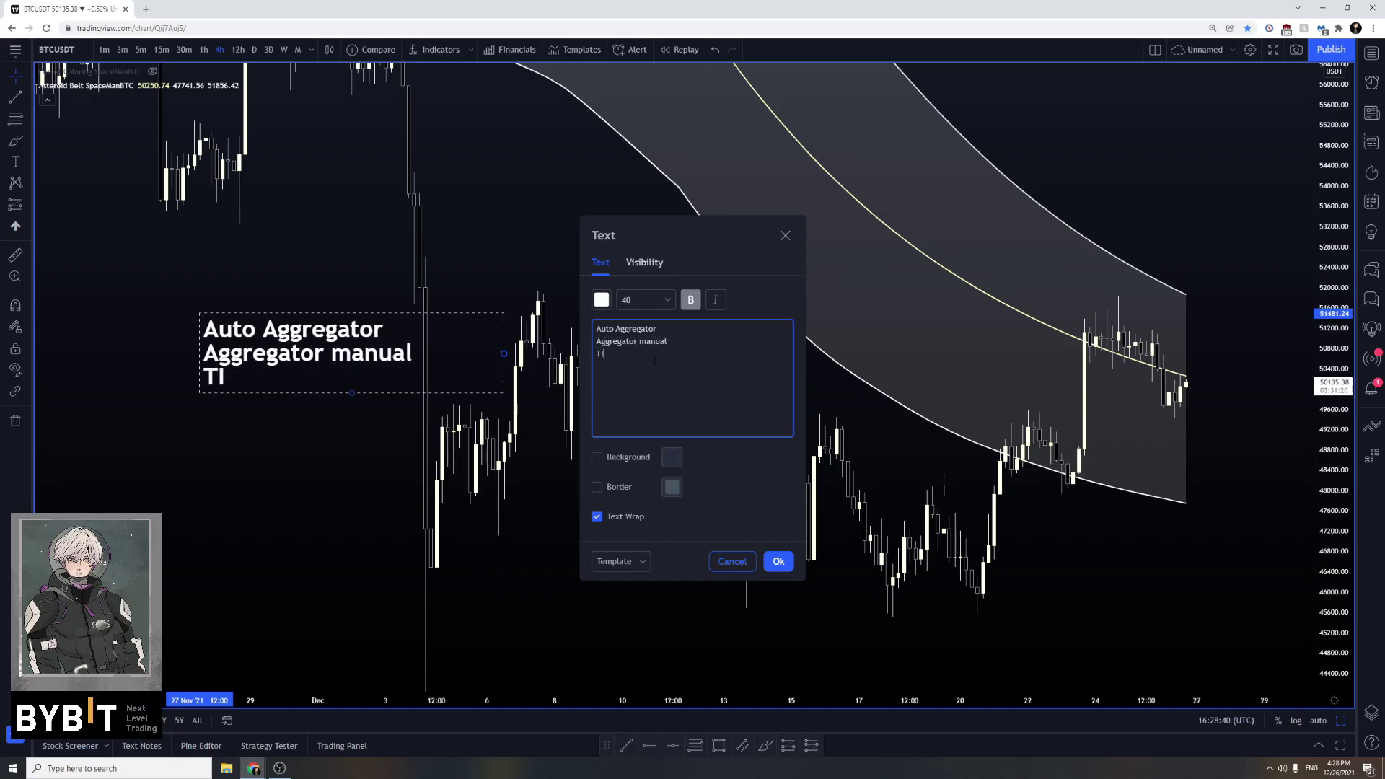
left_click(778, 562)
left_click_drag(358, 346, 239, 312)
left_click(782, 306)
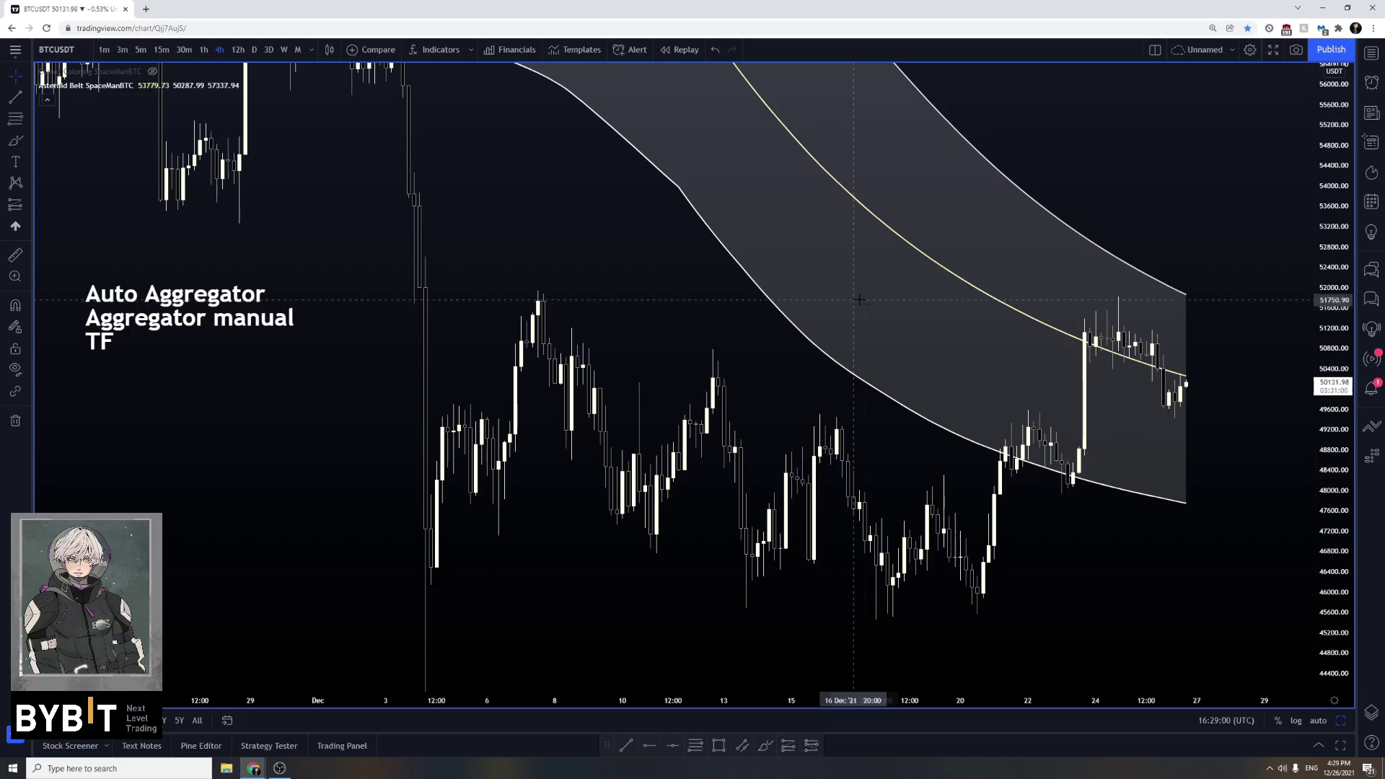
Review the input settings of the Asteroid Belt indicator and close them without changes
left_click(160, 85)
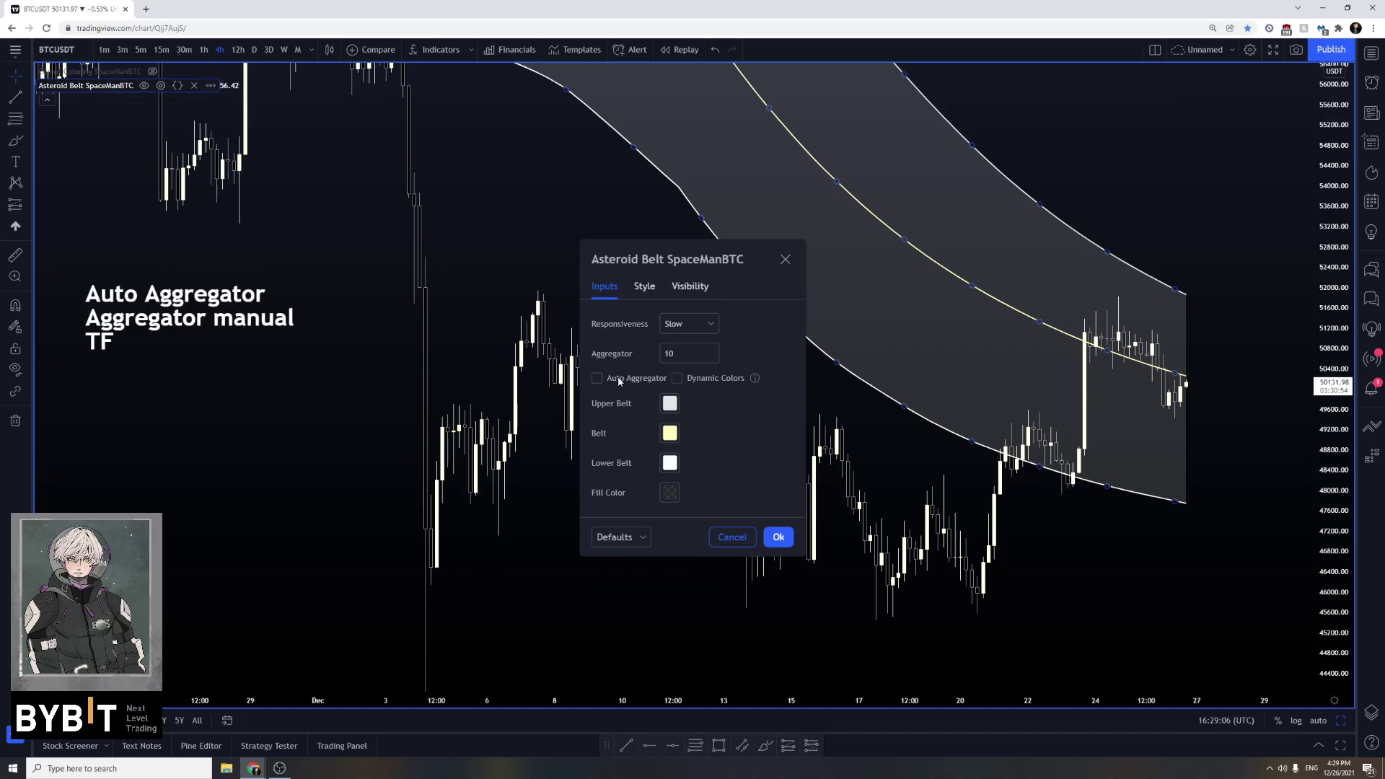
left_click(778, 537)
scroll(1110, 224, "down", 4)
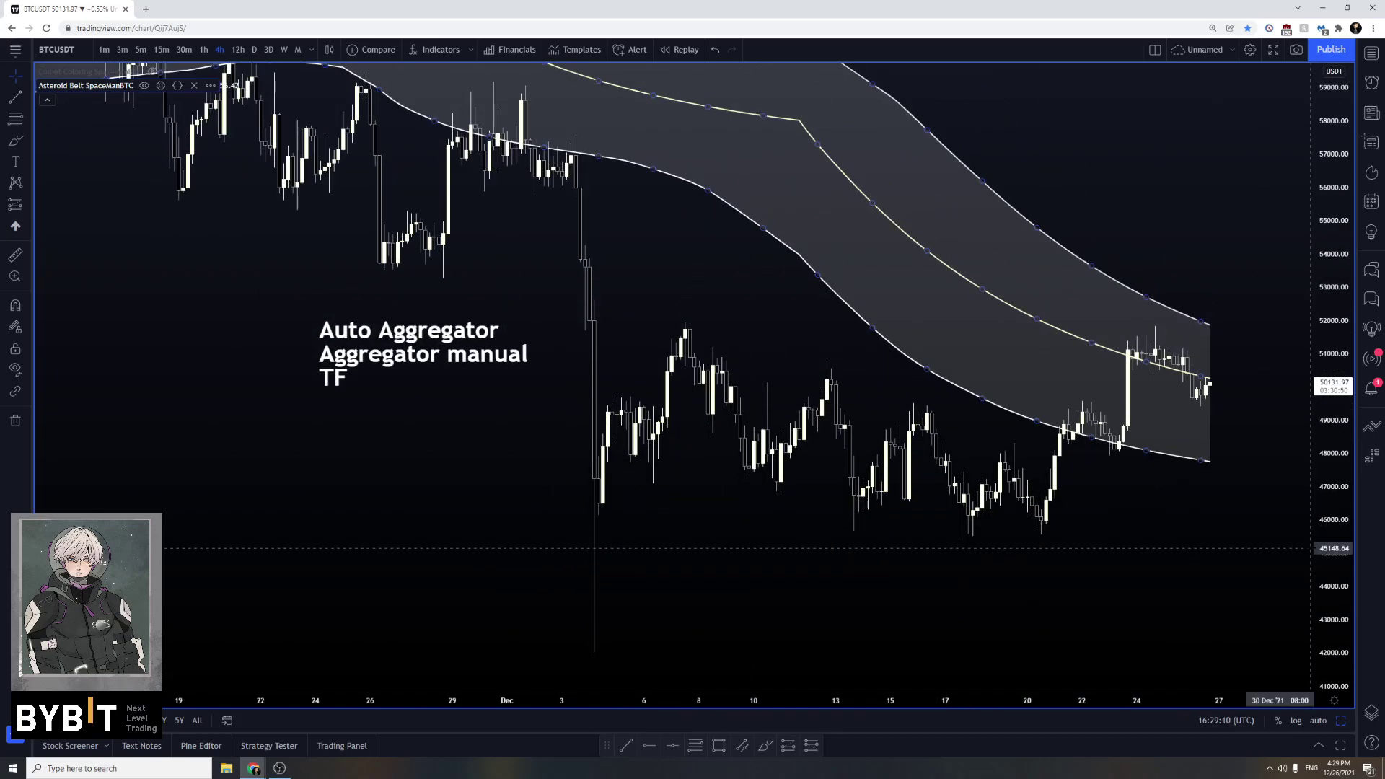
Draw a trend line along the lower belt from about 57,980 on 28 Nov to about 56,730 on 4 Dec
scroll(1096, 223, "up", 5)
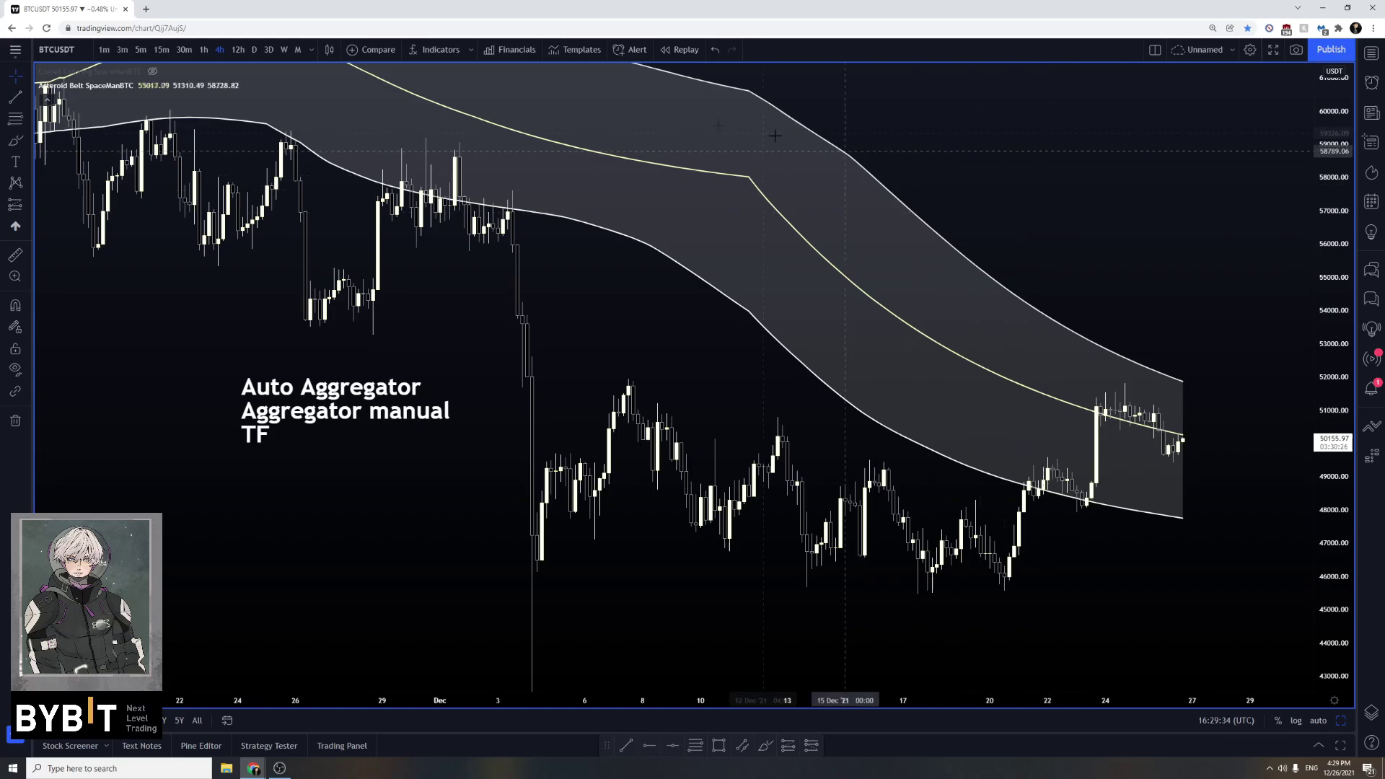
left_click_drag(543, 127, 686, 161)
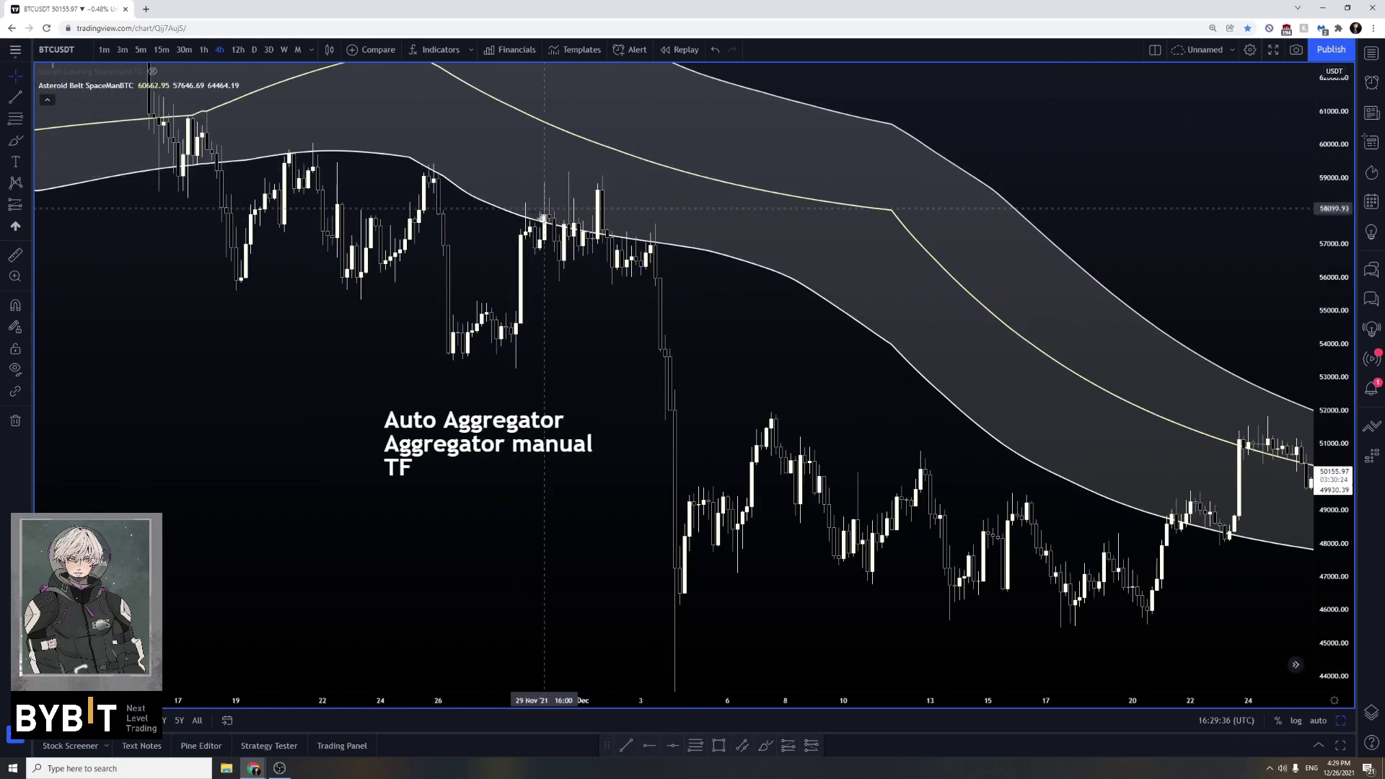
key("alt+t")
left_click(507, 212)
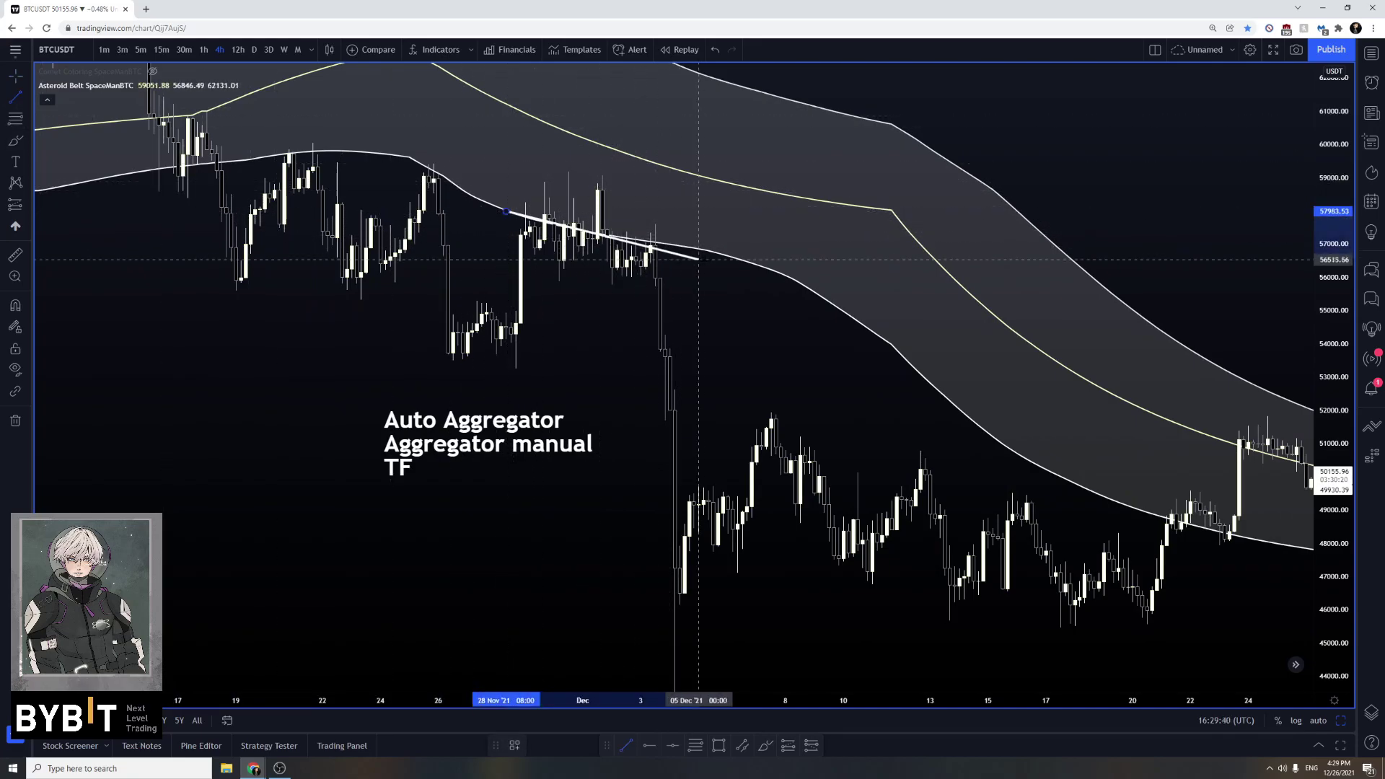
left_click(694, 254)
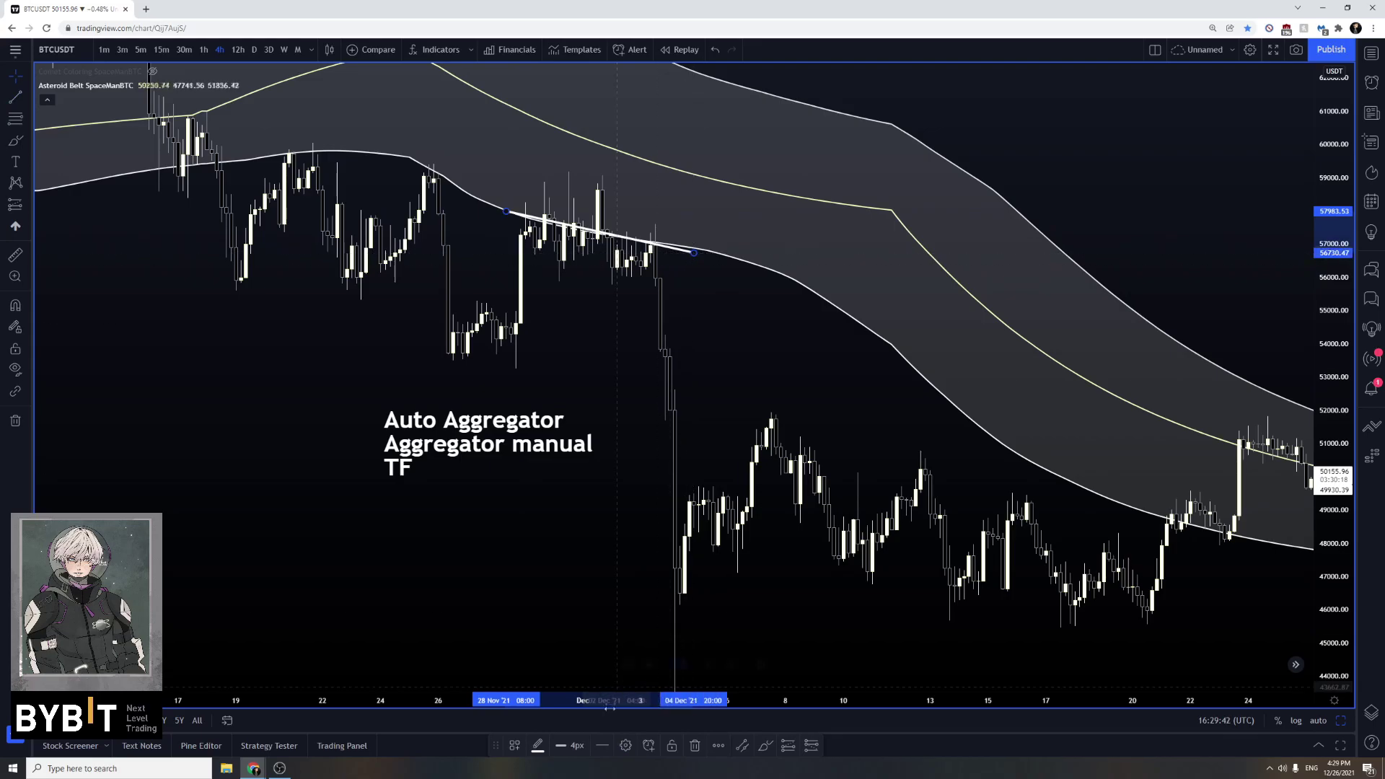
Colour the new trend line green, trying black first
left_click(538, 745)
left_click(659, 556)
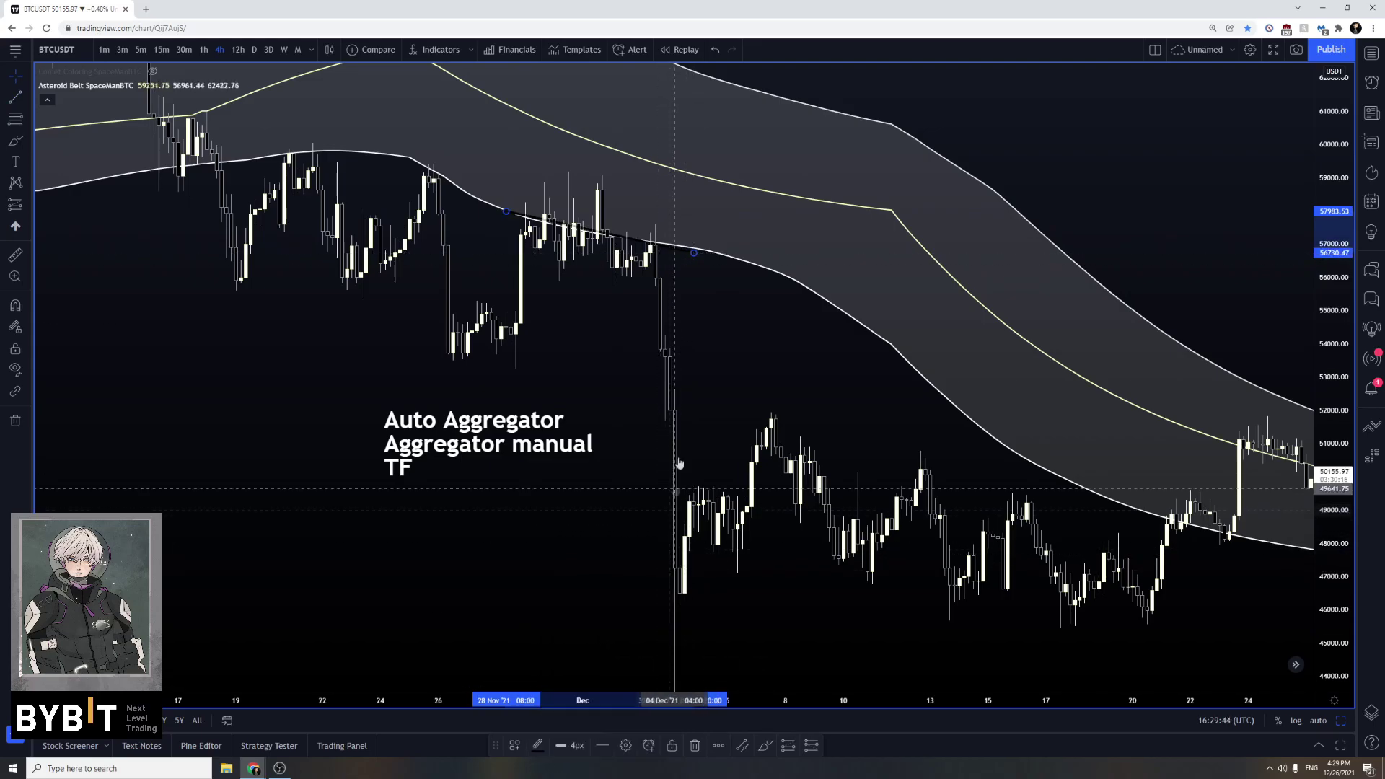
left_click(537, 745)
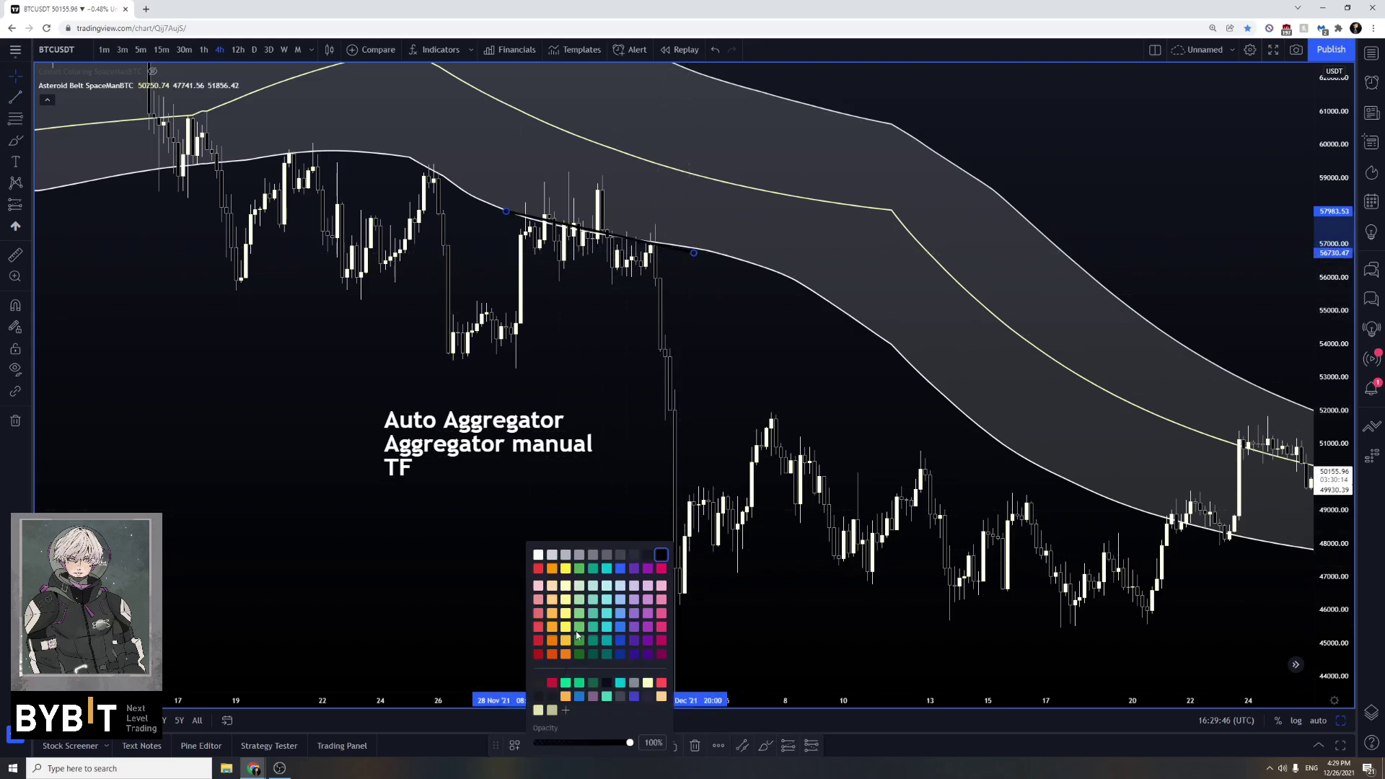
left_click(578, 568)
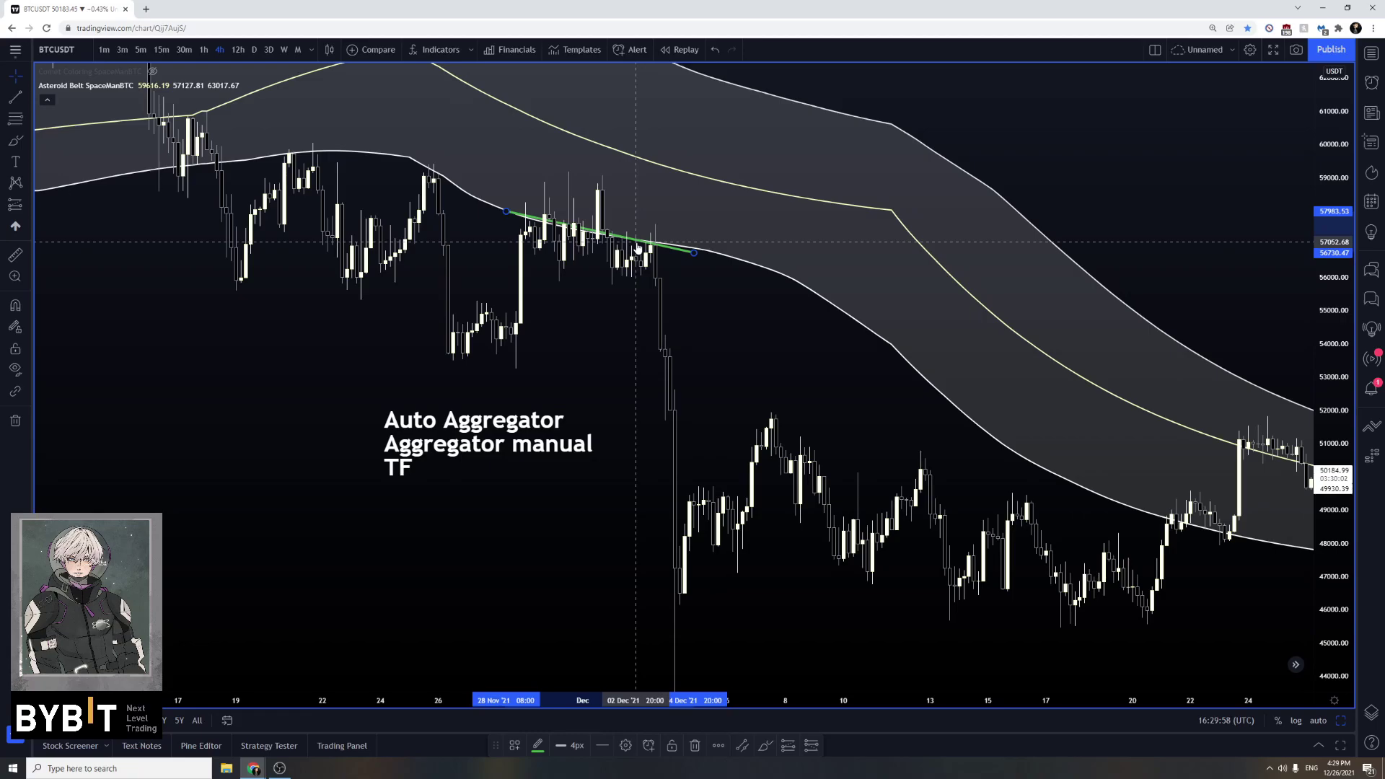
Move the green trend line down beneath the late-November candles so it runs from about 57,200 to about 55,940
left_click_drag(658, 248, 644, 282)
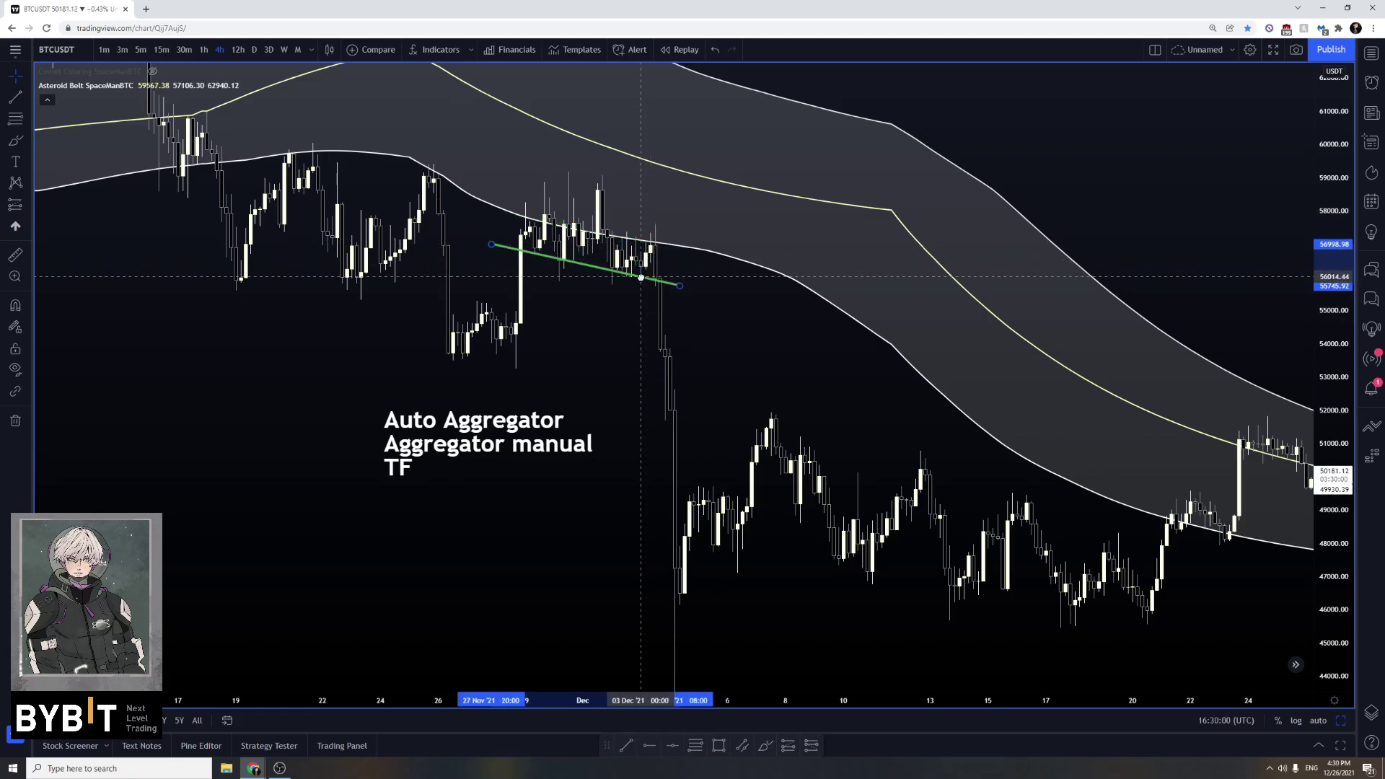
left_click(752, 318)
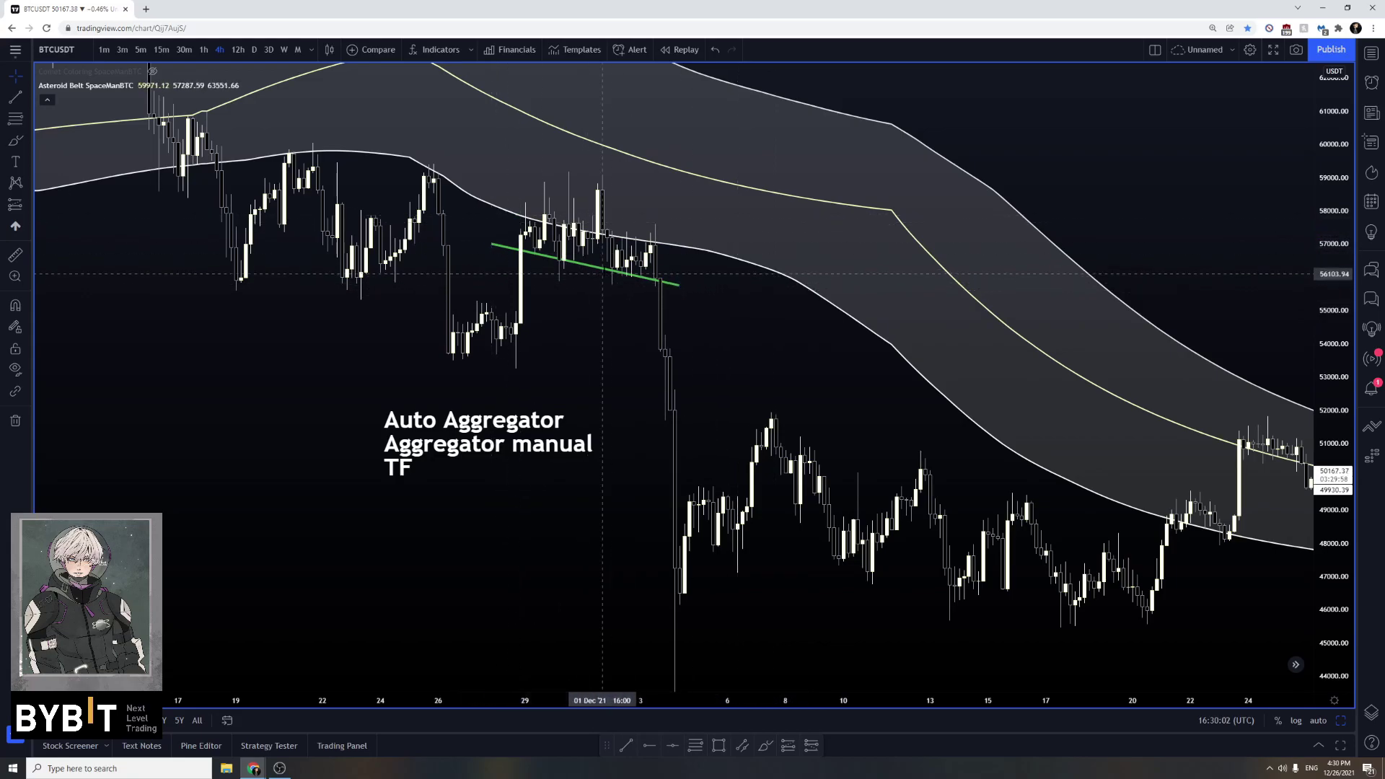
left_click(602, 271)
left_click_drag(602, 271, 651, 320)
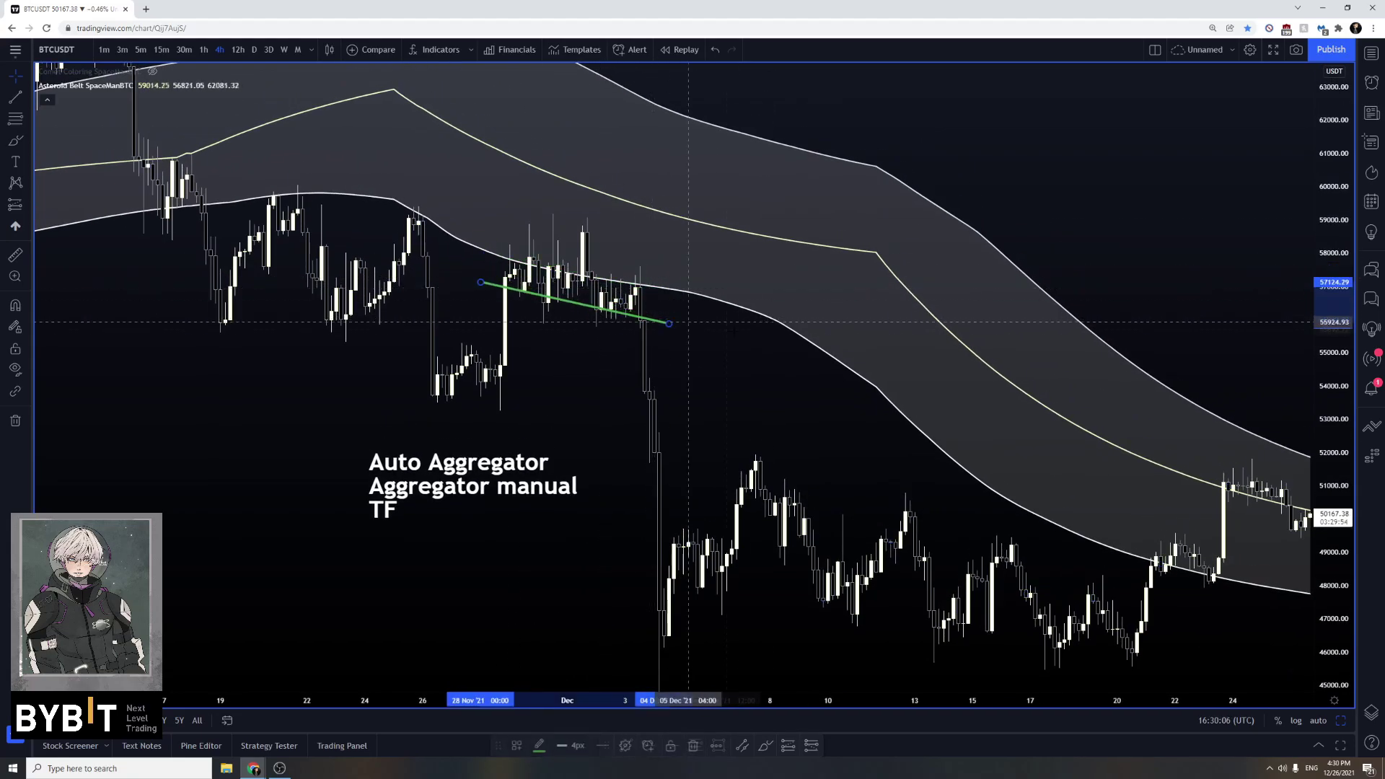
left_click(646, 335)
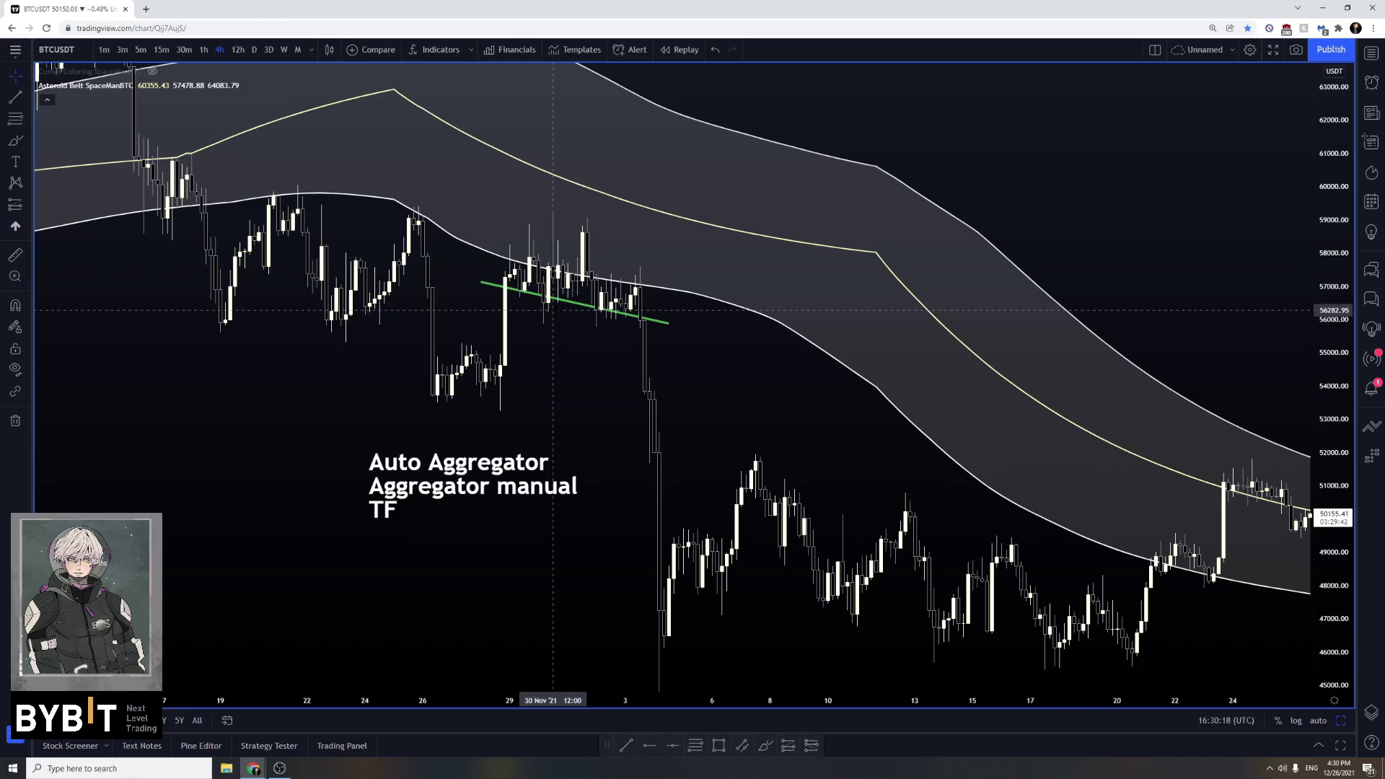
mouse_move(591, 306)
left_mouse_down()
mouse_move(595, 286)
mouse_move(593, 308)
left_mouse_up()
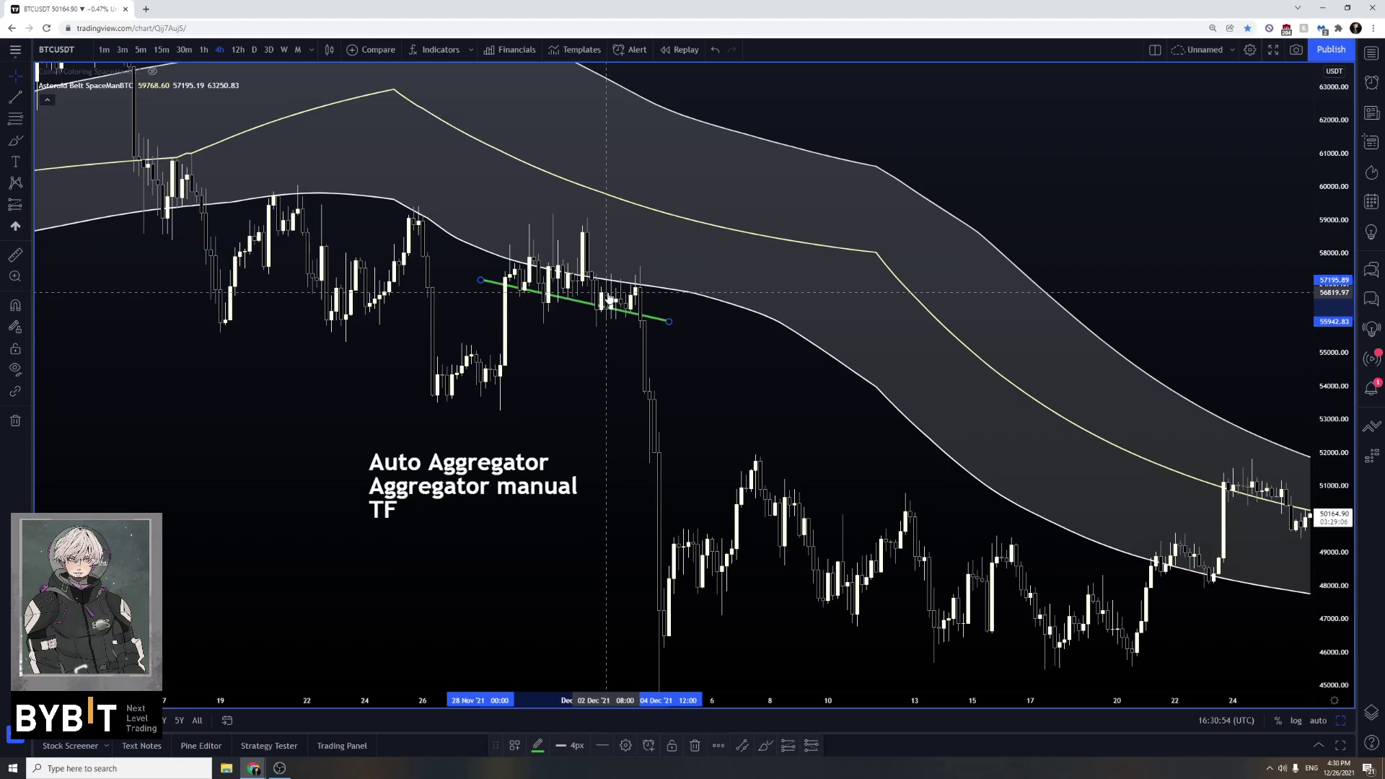
Extend the note's first line with ", its fine to use." and keep the edit dialog clear of the note
double_click(570, 466)
left_click(678, 329)
type(", its fine to use.")
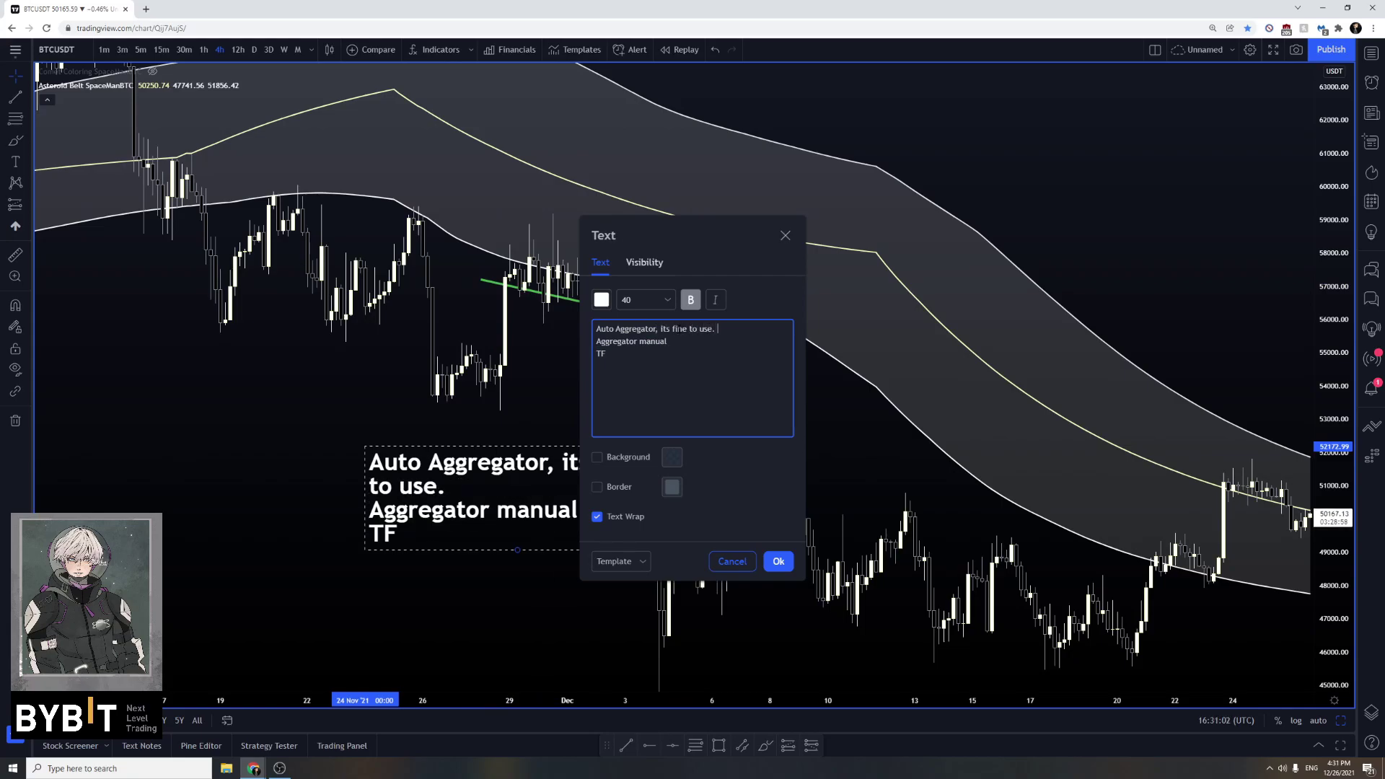
left_click_drag(693, 235, 897, 251)
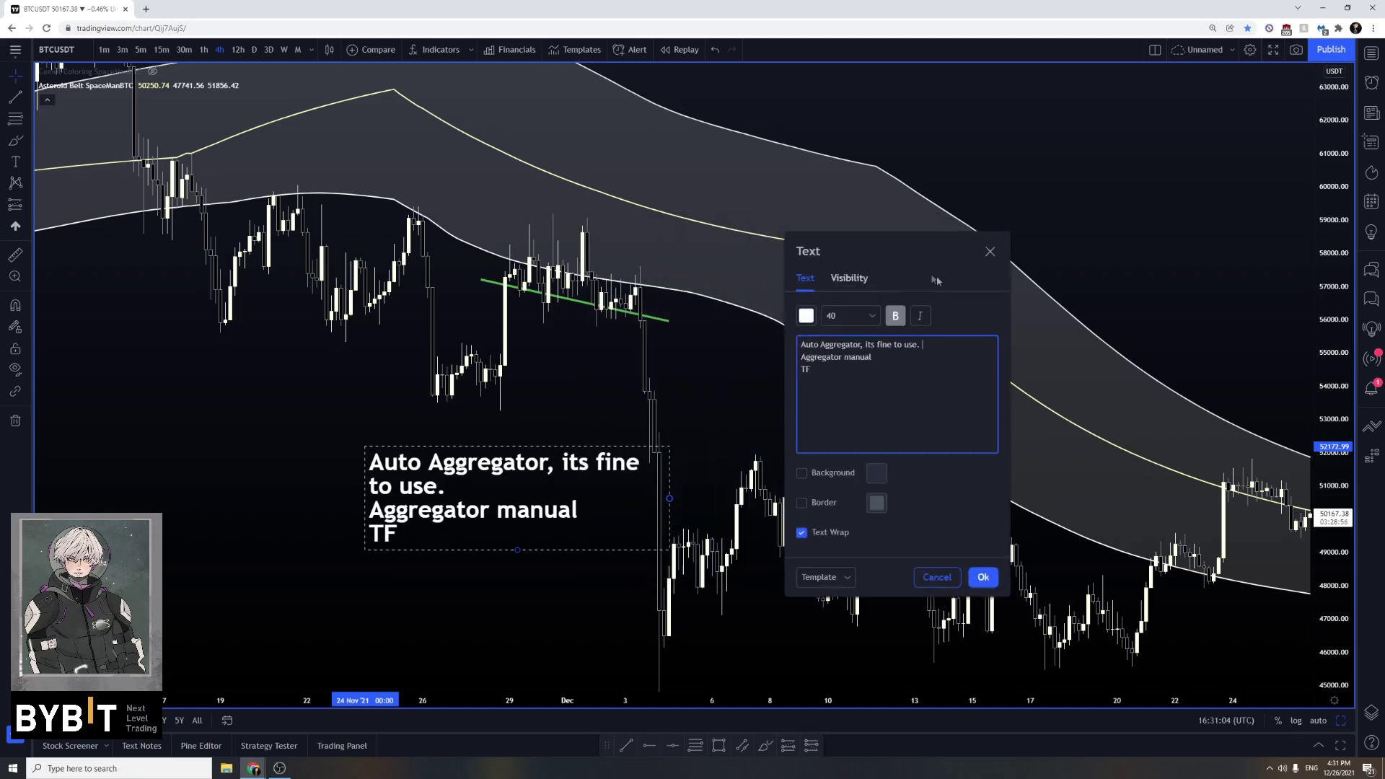
Make the note's text italic and shift the note slightly to the left on the chart
left_click(959, 345)
left_click_drag(763, 347, 763, 347)
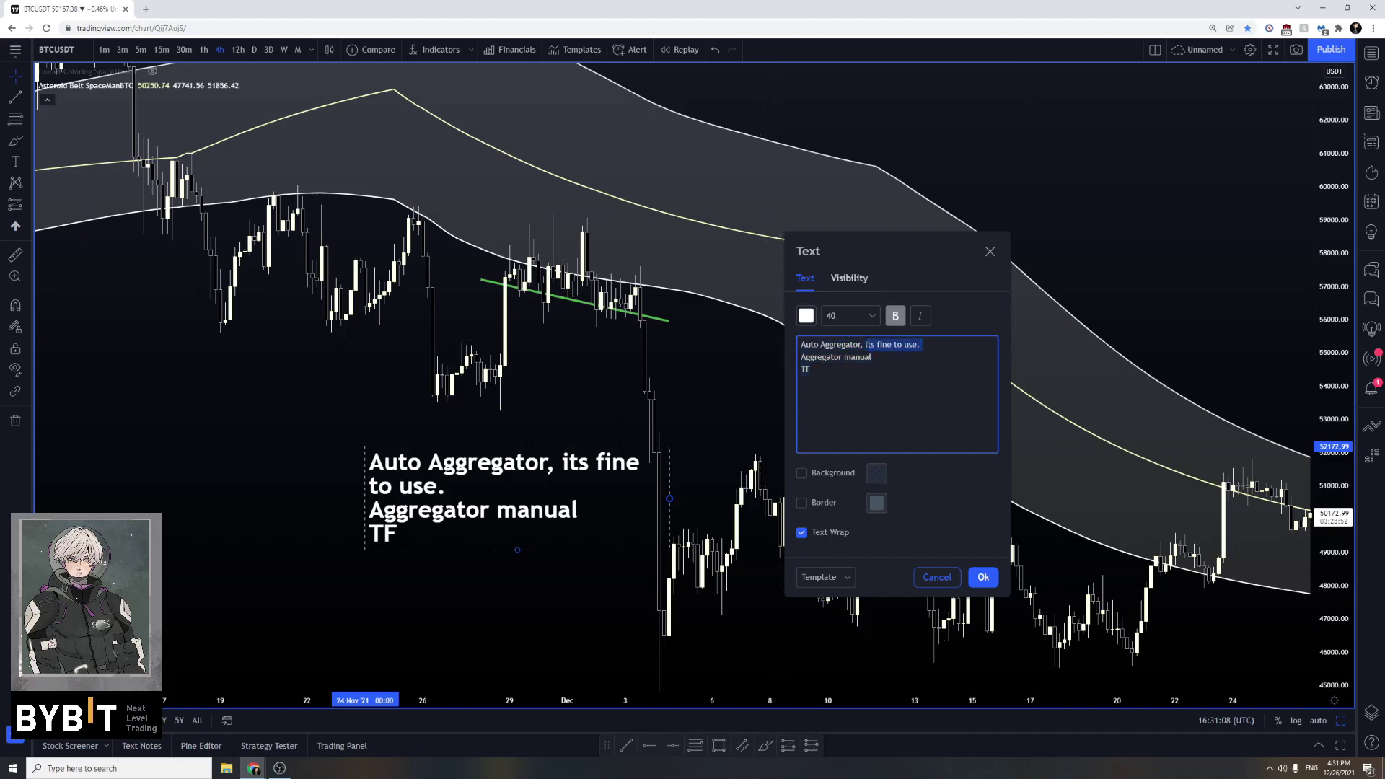
left_click(920, 315)
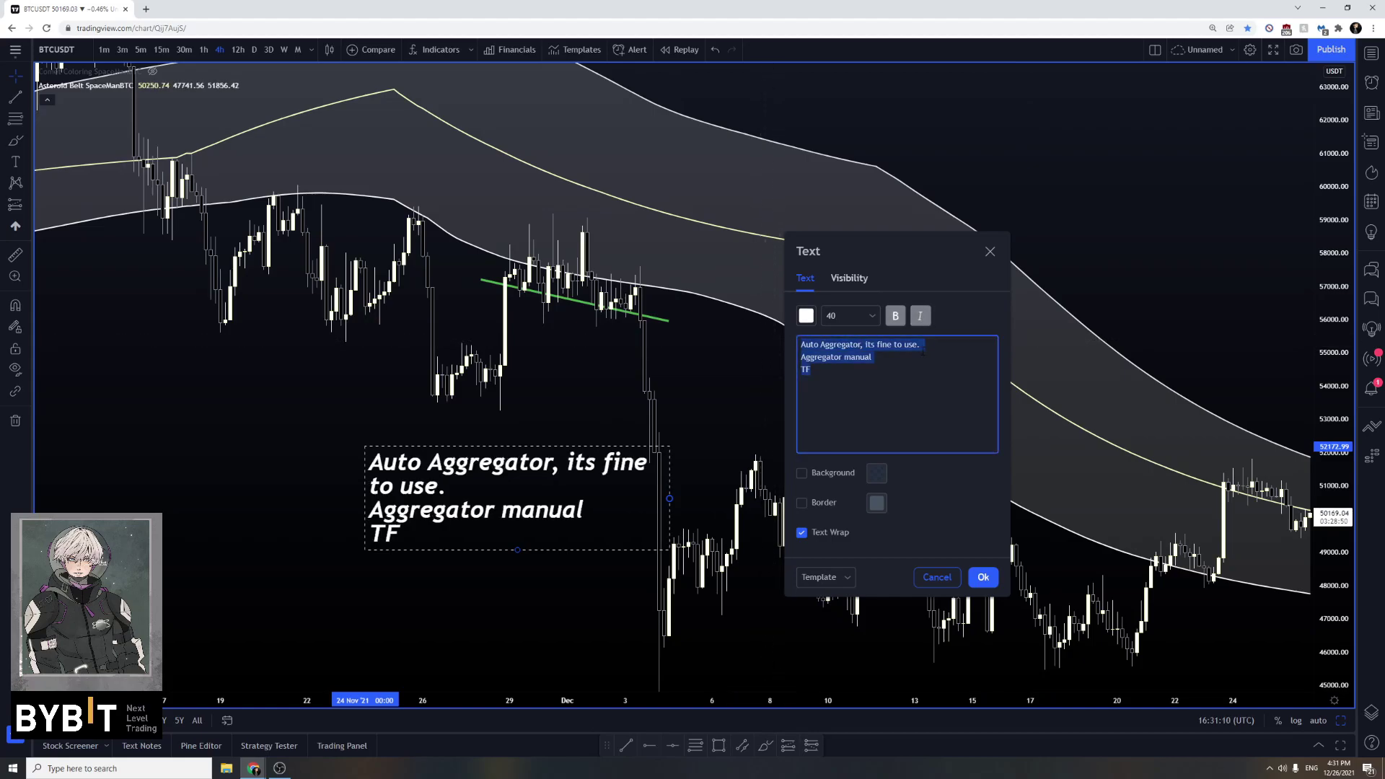
left_click(505, 473)
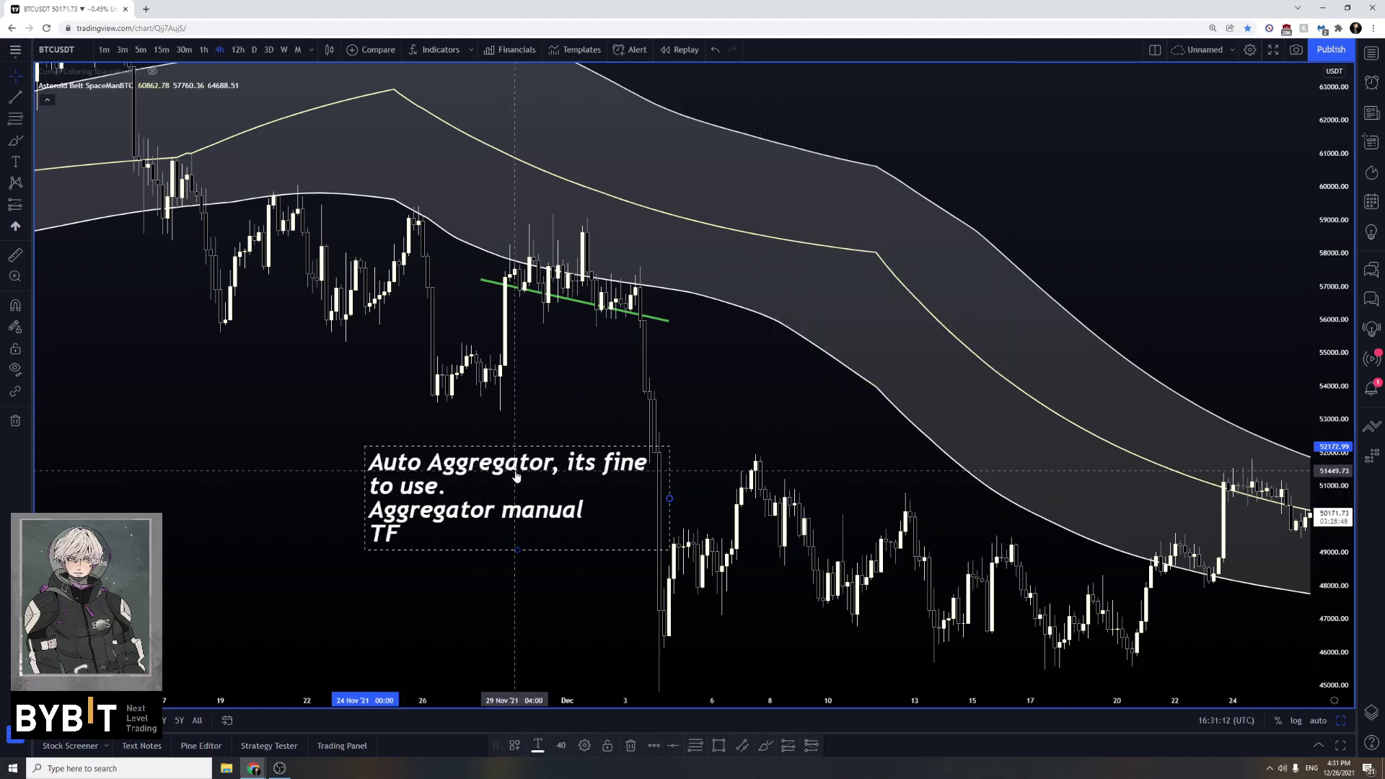
left_click_drag(516, 475, 501, 479)
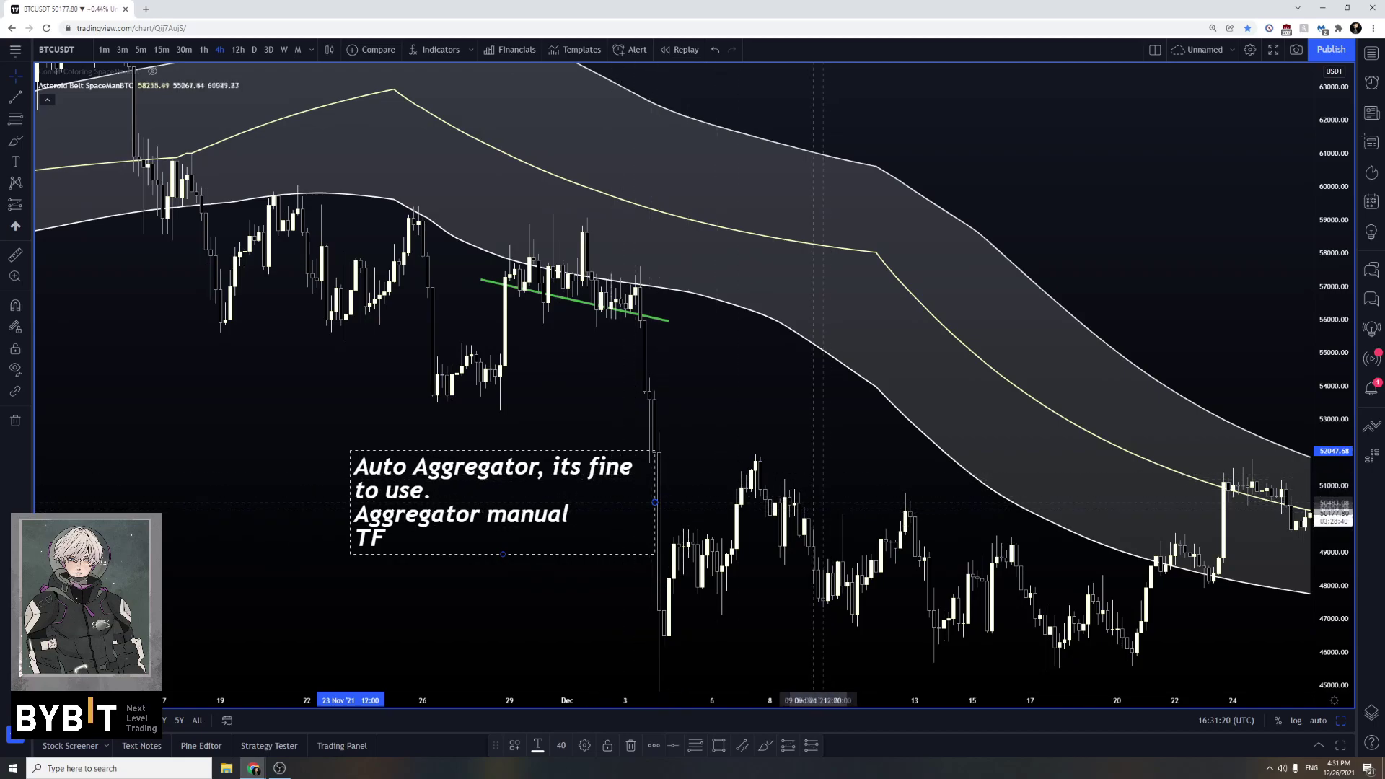
Examine the Aggregator value and Auto Aggregator option in the Asteroid Belt inputs, leaving them as they are
left_click(669, 321)
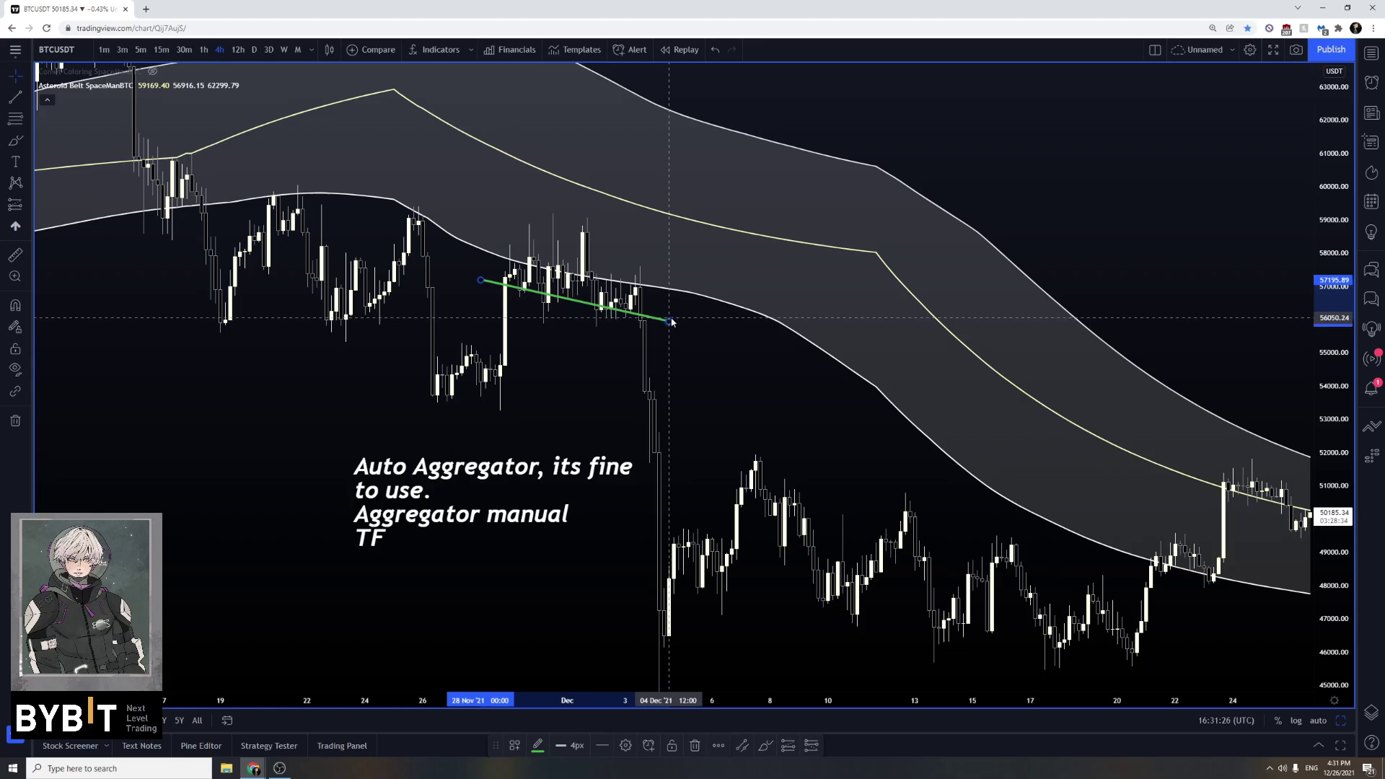
left_click(160, 85)
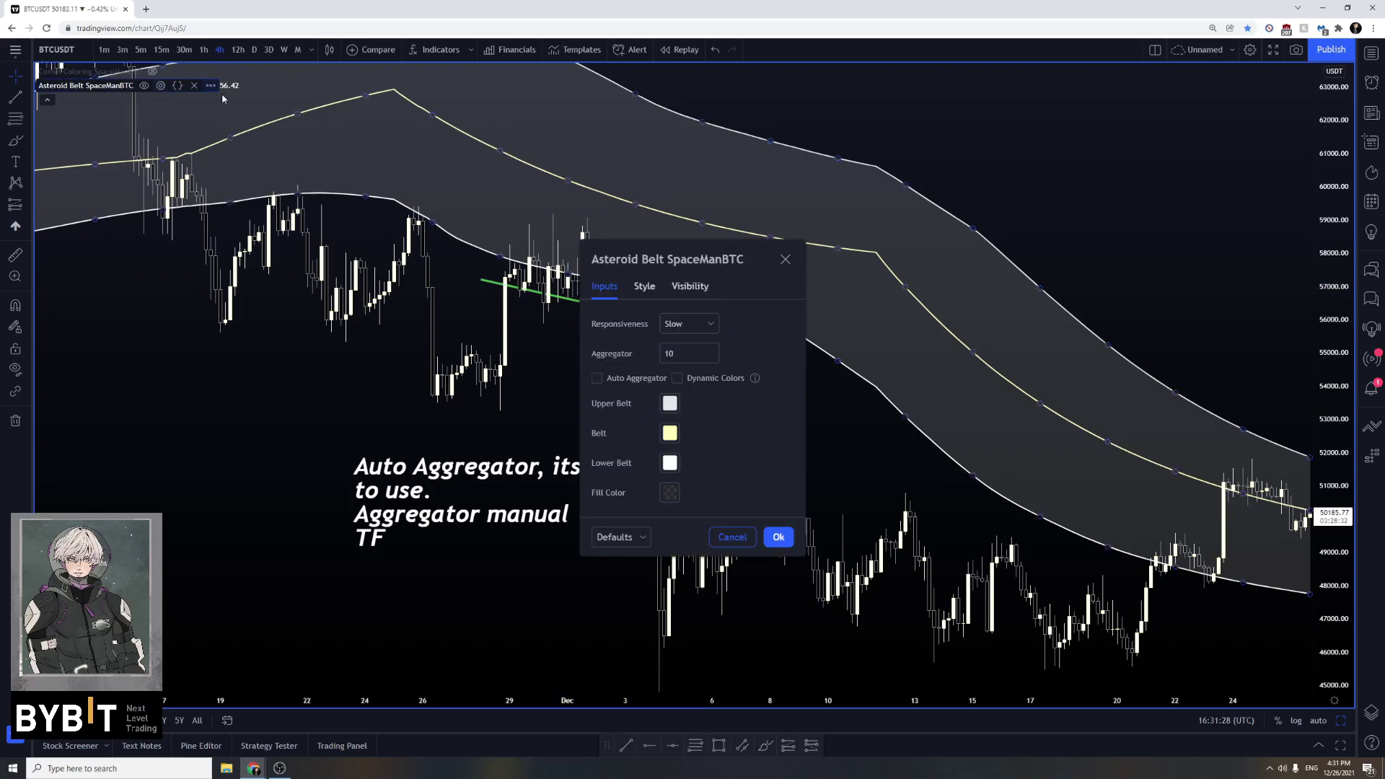
left_click(781, 536)
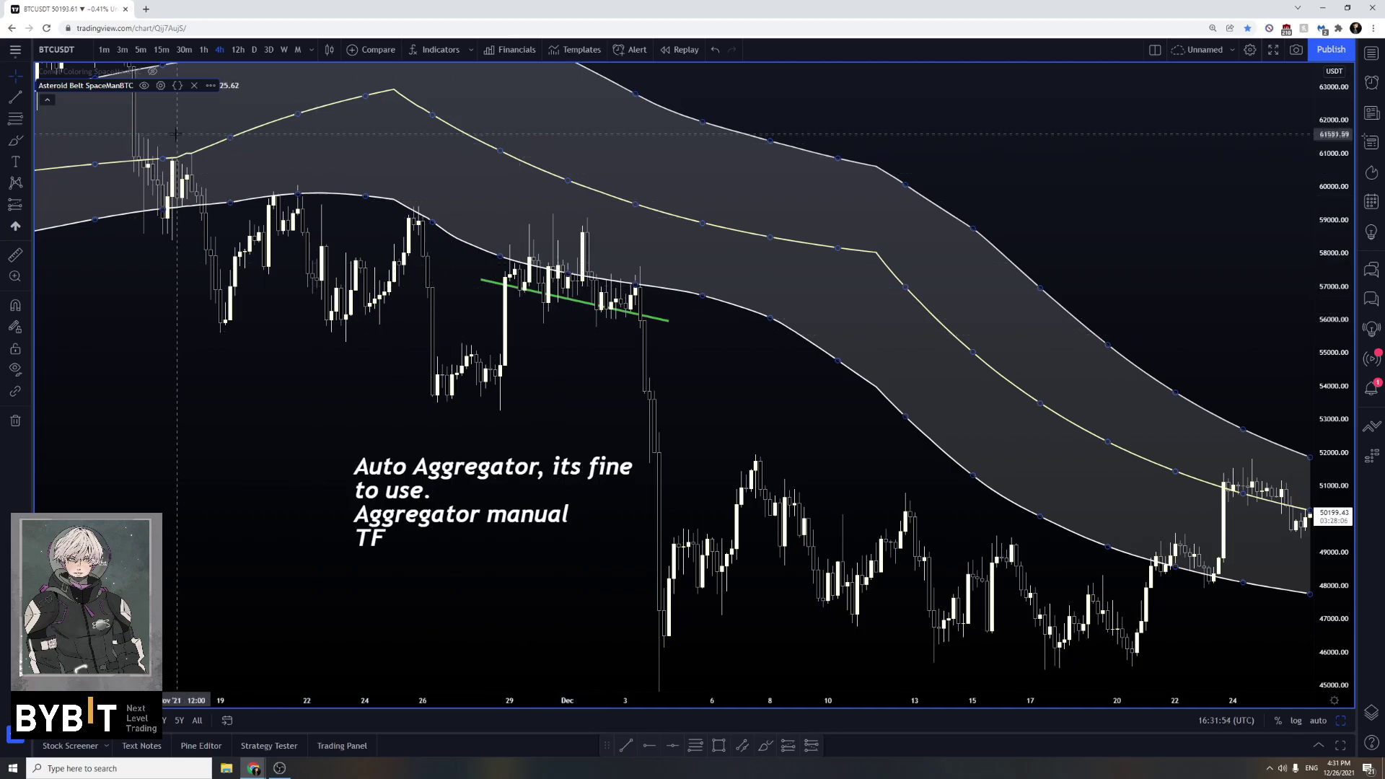
left_click(160, 85)
left_click(702, 354)
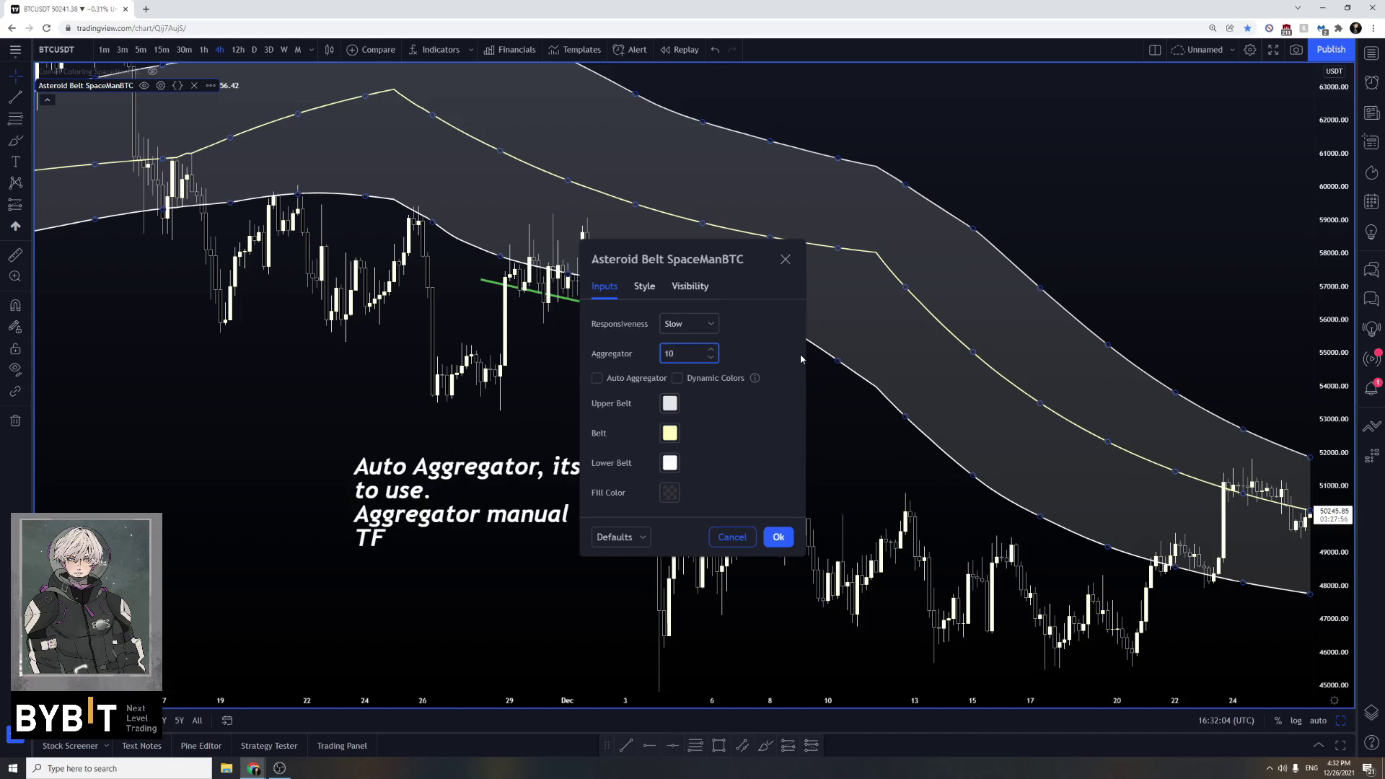
left_click(779, 537)
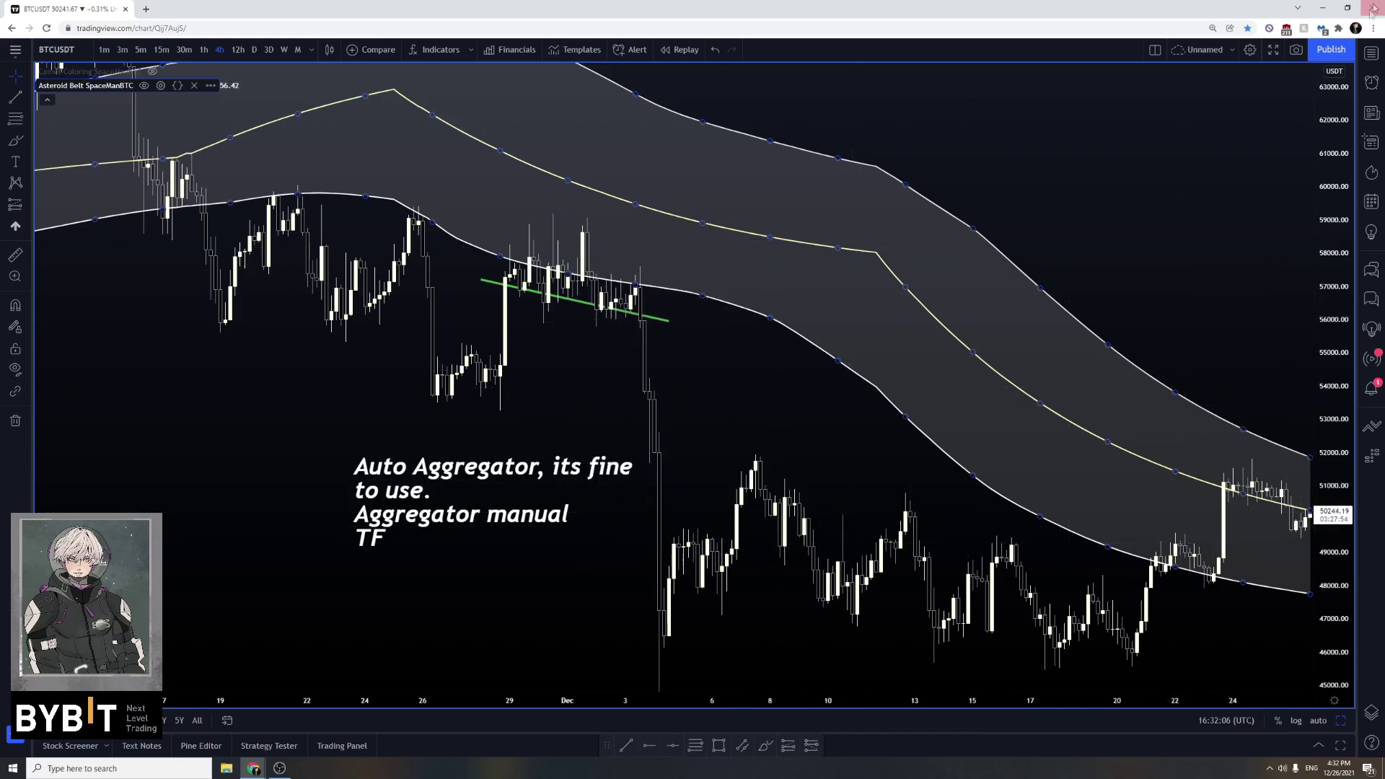
Switch the chart to AVAXUSDT from the watchlist, then hide the watchlist again
left_click(1368, 58)
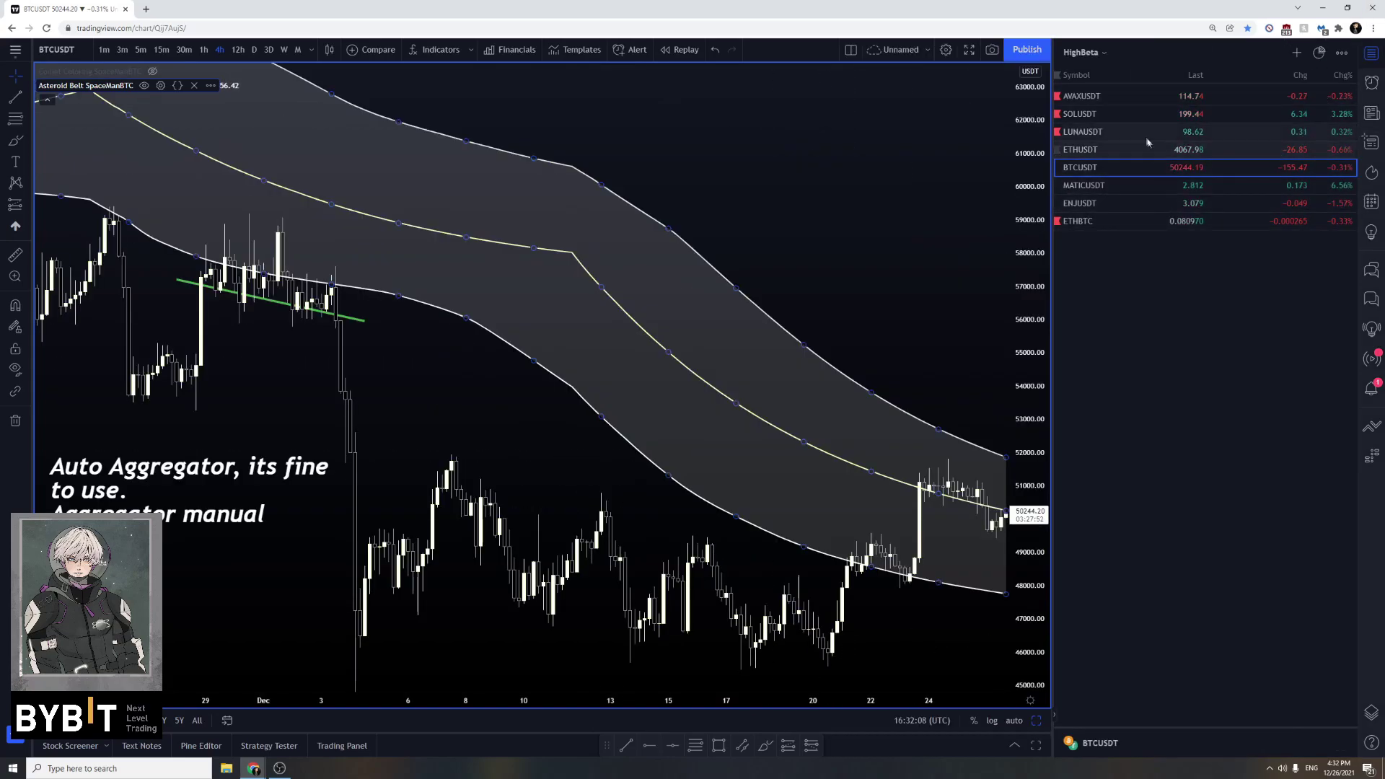
left_click(1129, 101)
left_click(1371, 52)
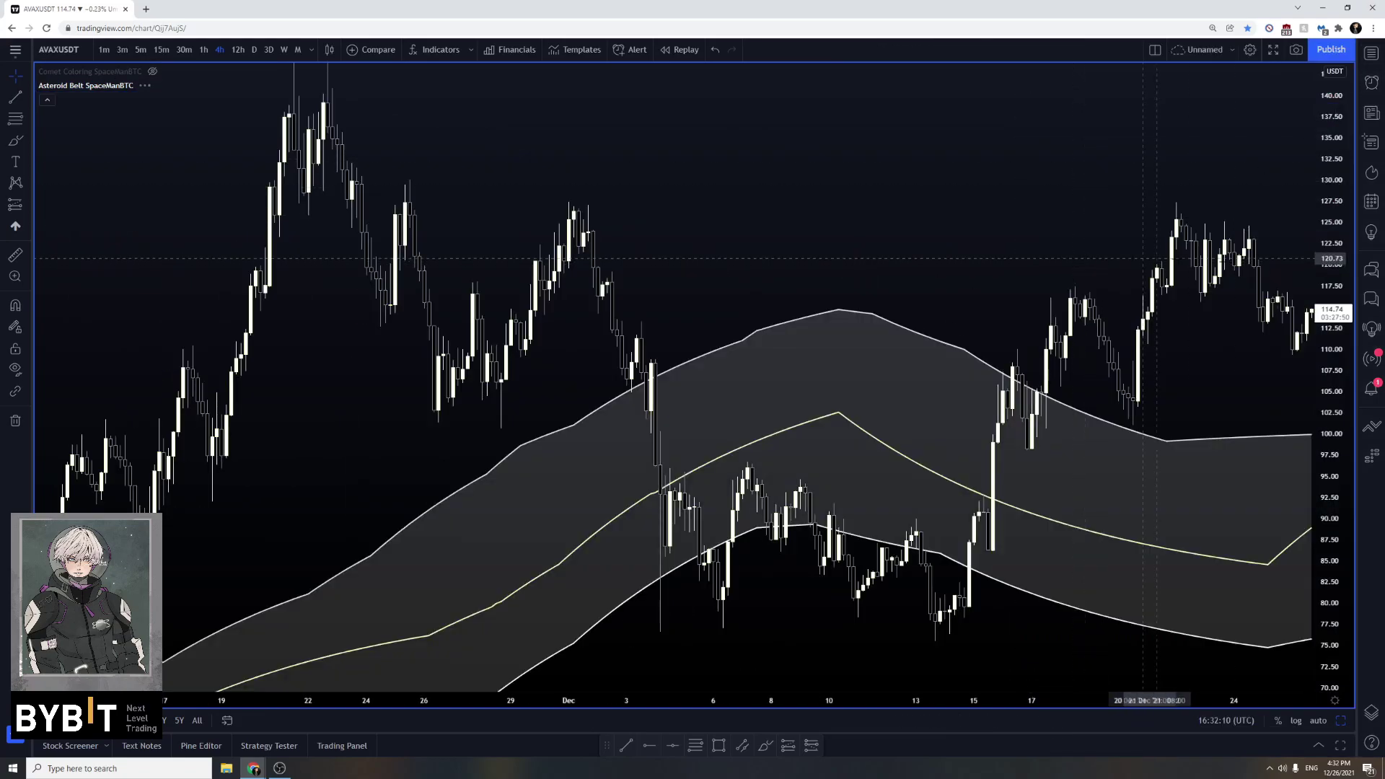
Set the Asteroid Belt indicator's Aggregator to 50 and inspect the resulting belt across the AVAXUSDT price history
scroll(687, 378, "down", 5)
double_click(687, 378)
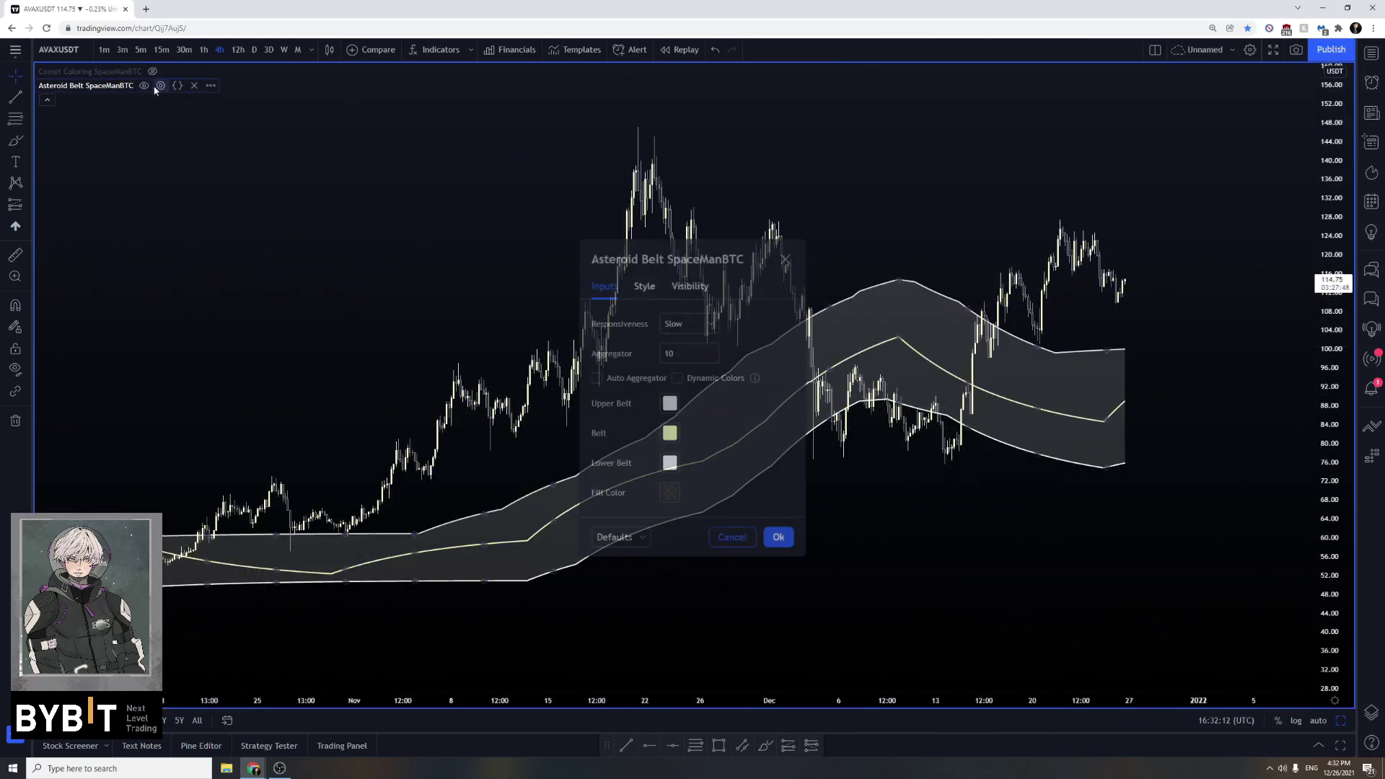
left_click(673, 354)
key("BackSpace")
key("BackSpace")
type("50")
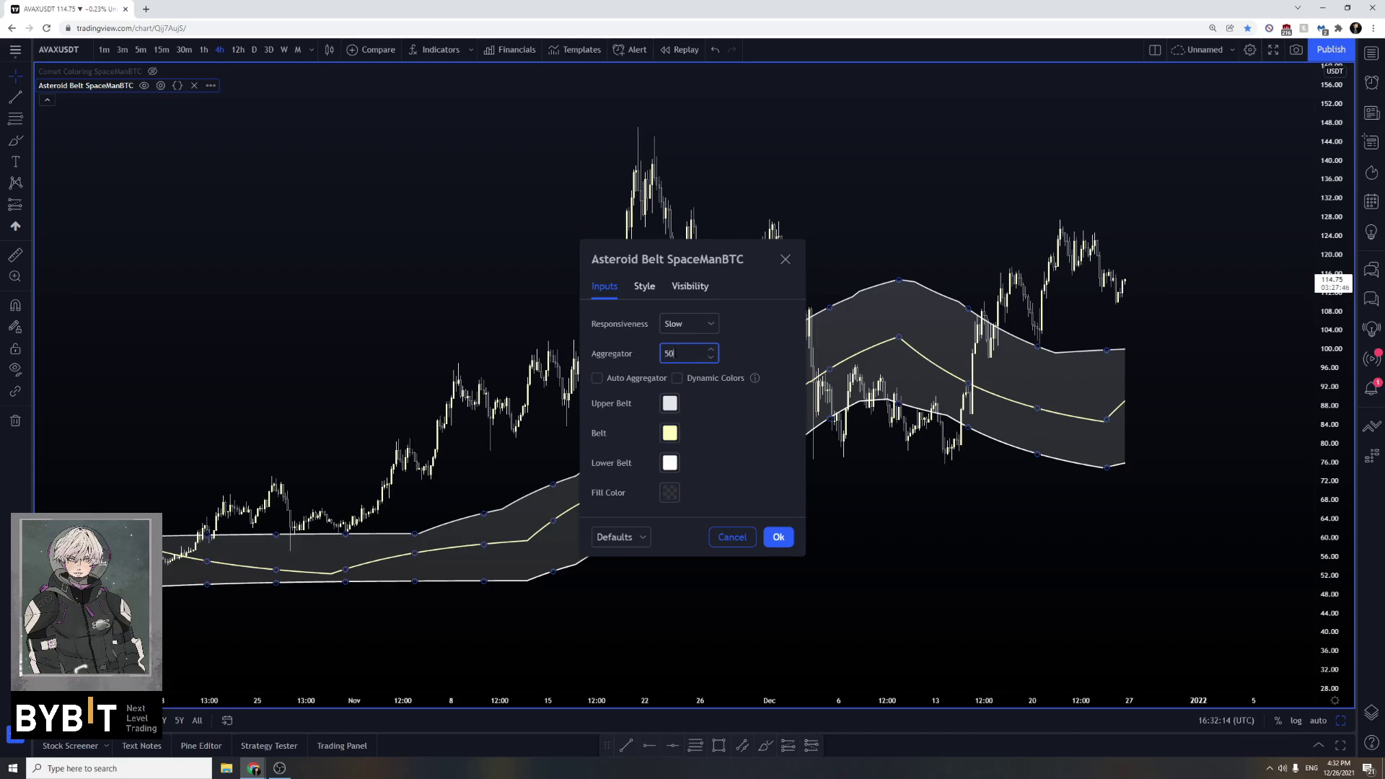
left_click(774, 534)
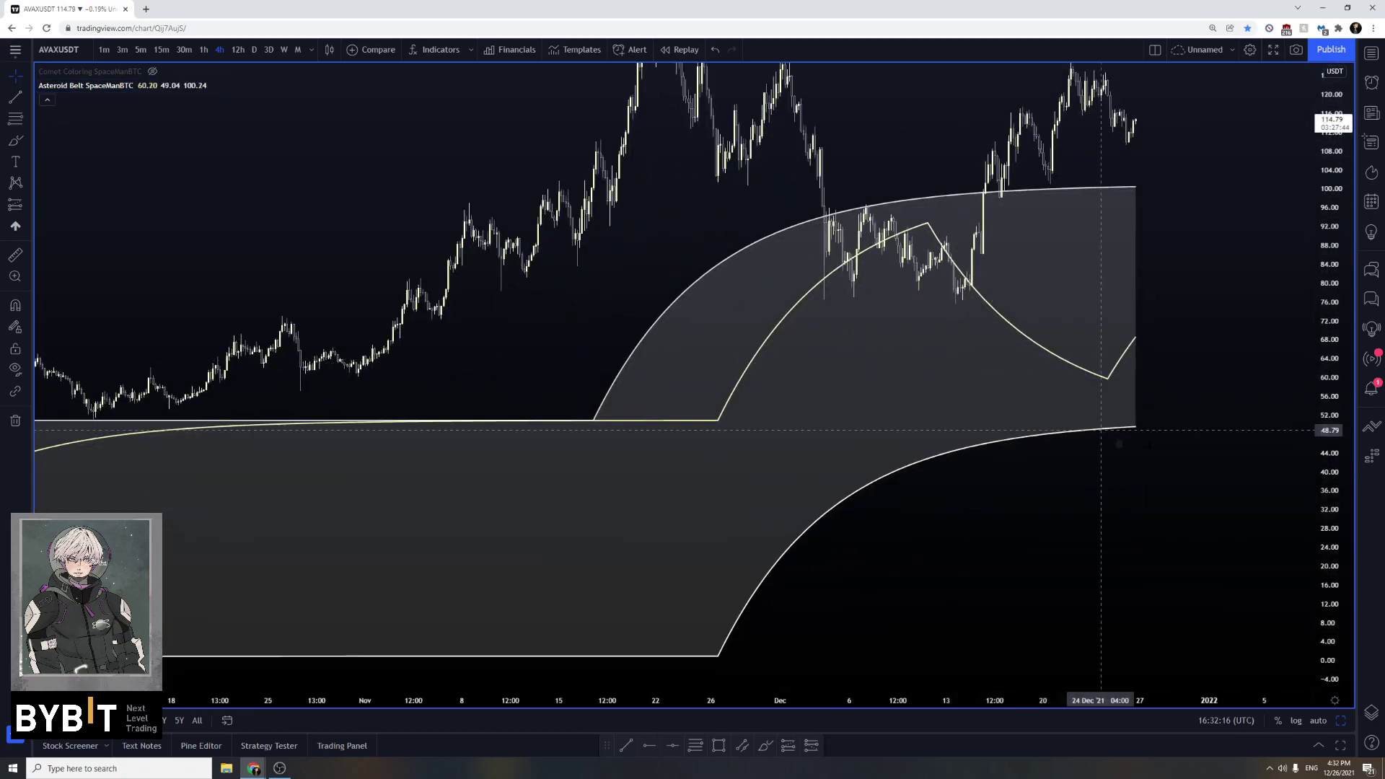
scroll(1100, 439, "down", 3)
scroll(736, 490, "down", 2)
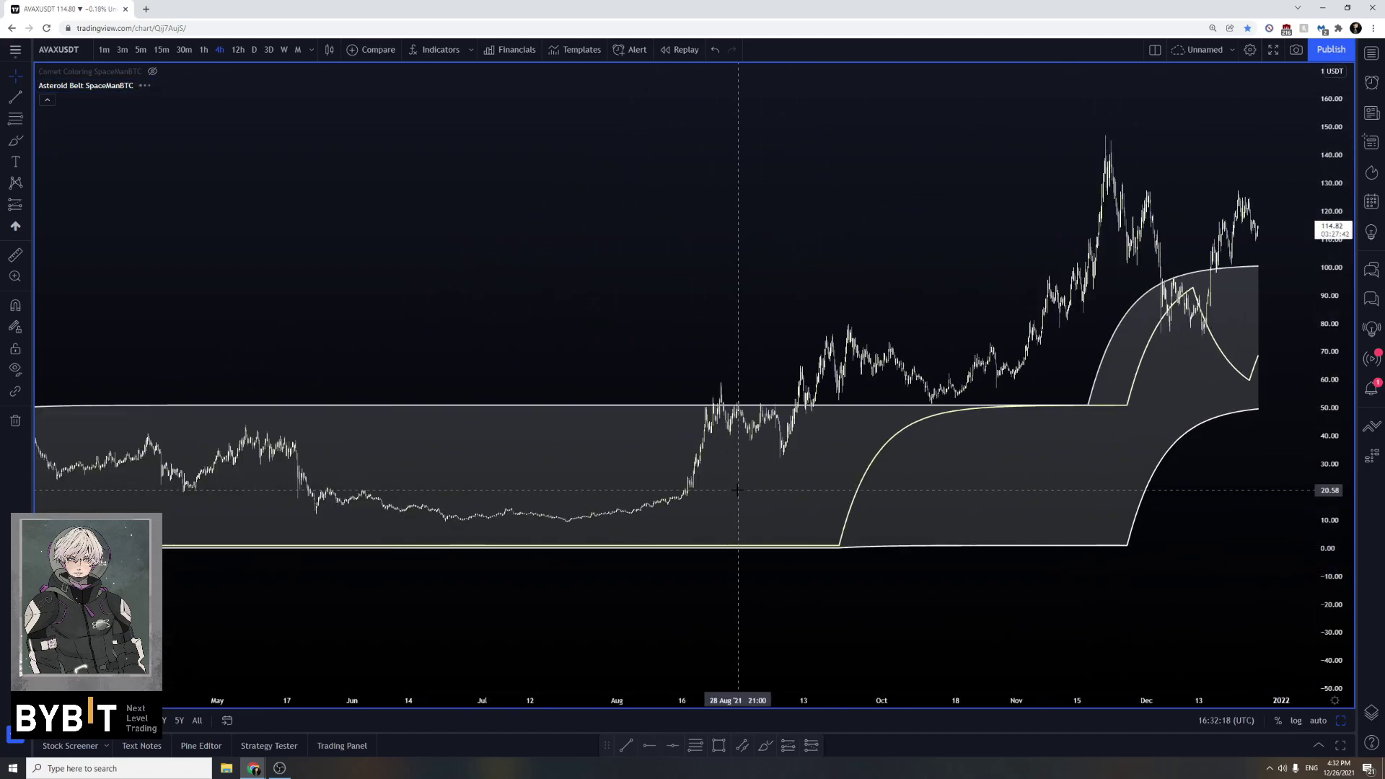
scroll(927, 406, "up", 3)
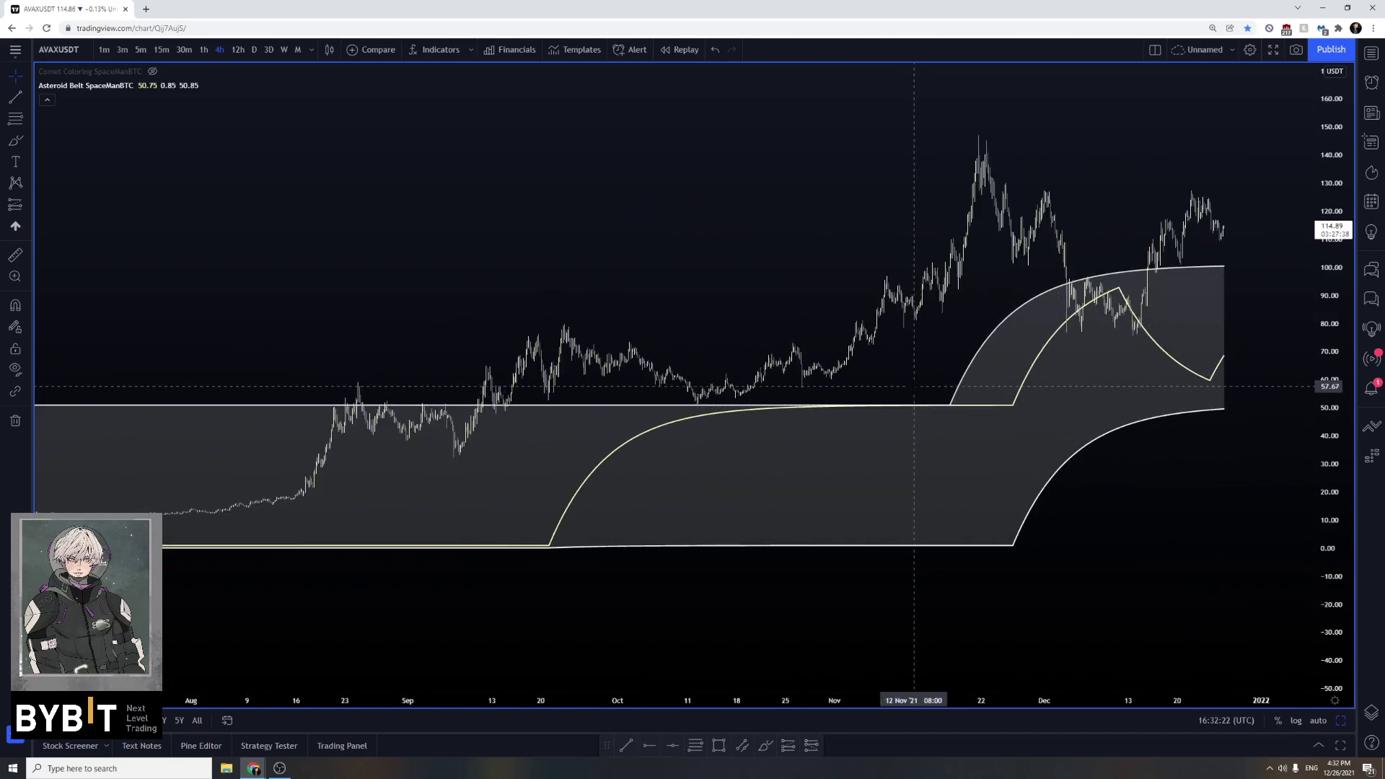
scroll(914, 382, "up", 2)
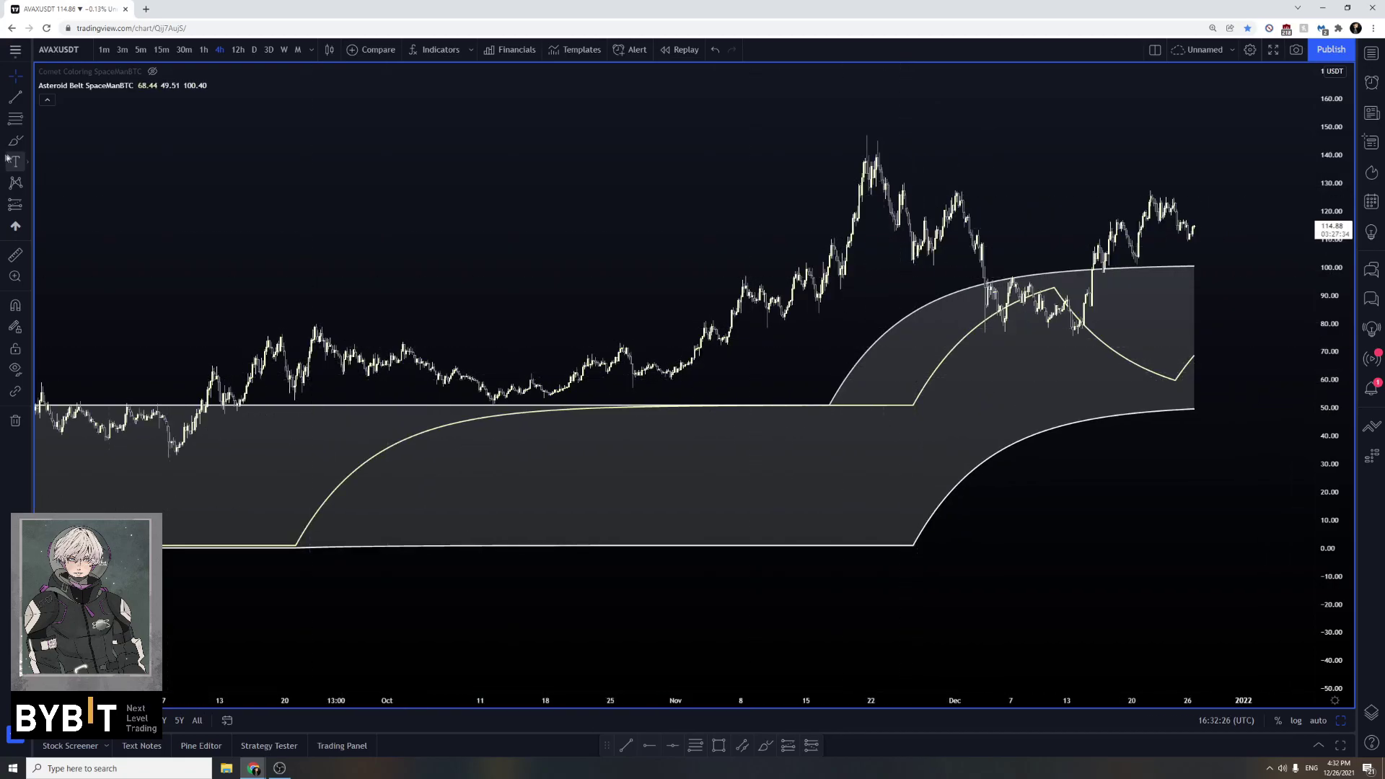
scroll(423, 304, "up", 2)
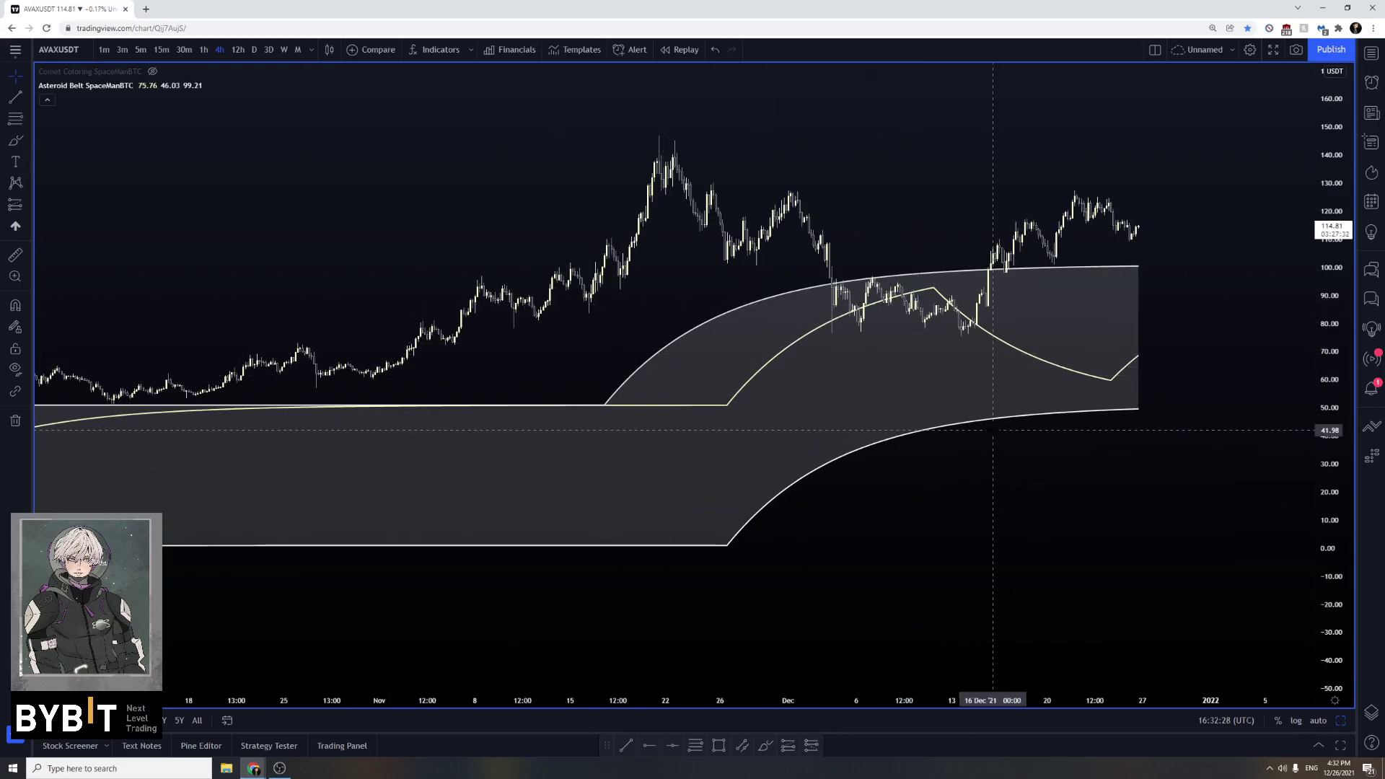
Set the Asteroid Belt indicator's Aggregator to 0.1 on the 4-hour chart
left_click(162, 86)
left_click(634, 354)
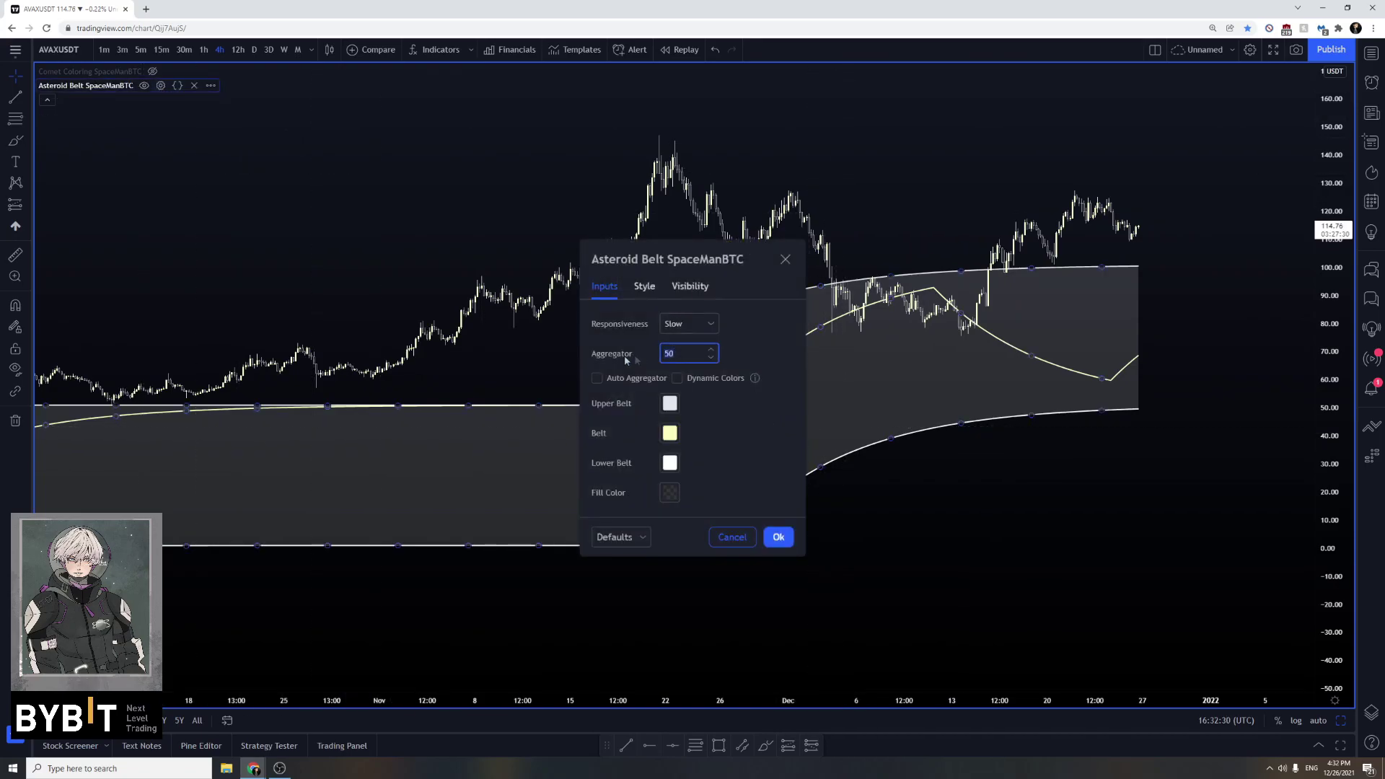
key("BackSpace")
type("0.1")
left_click(778, 537)
scroll(1039, 310, "up", 5)
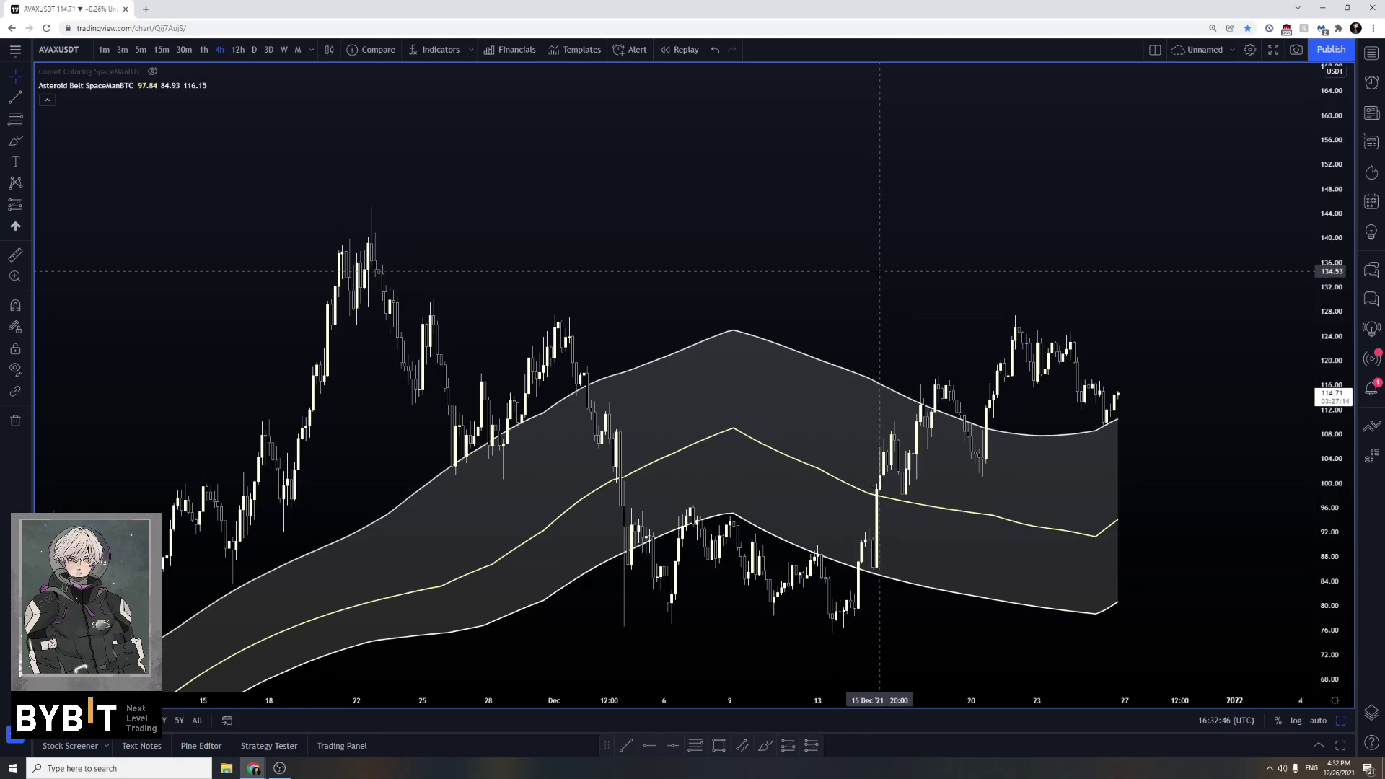
scroll(881, 272, "up", 1)
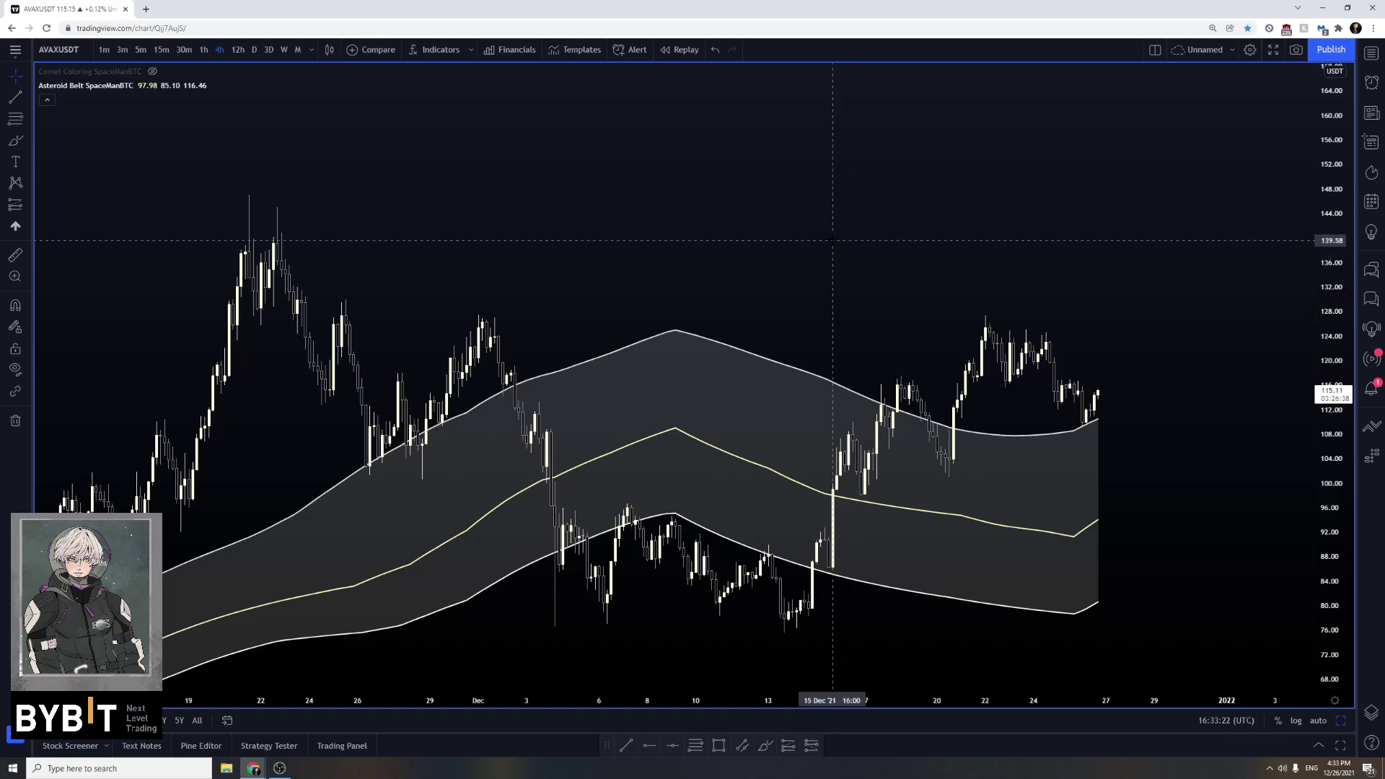
left_click_drag(833, 238, 938, 212)
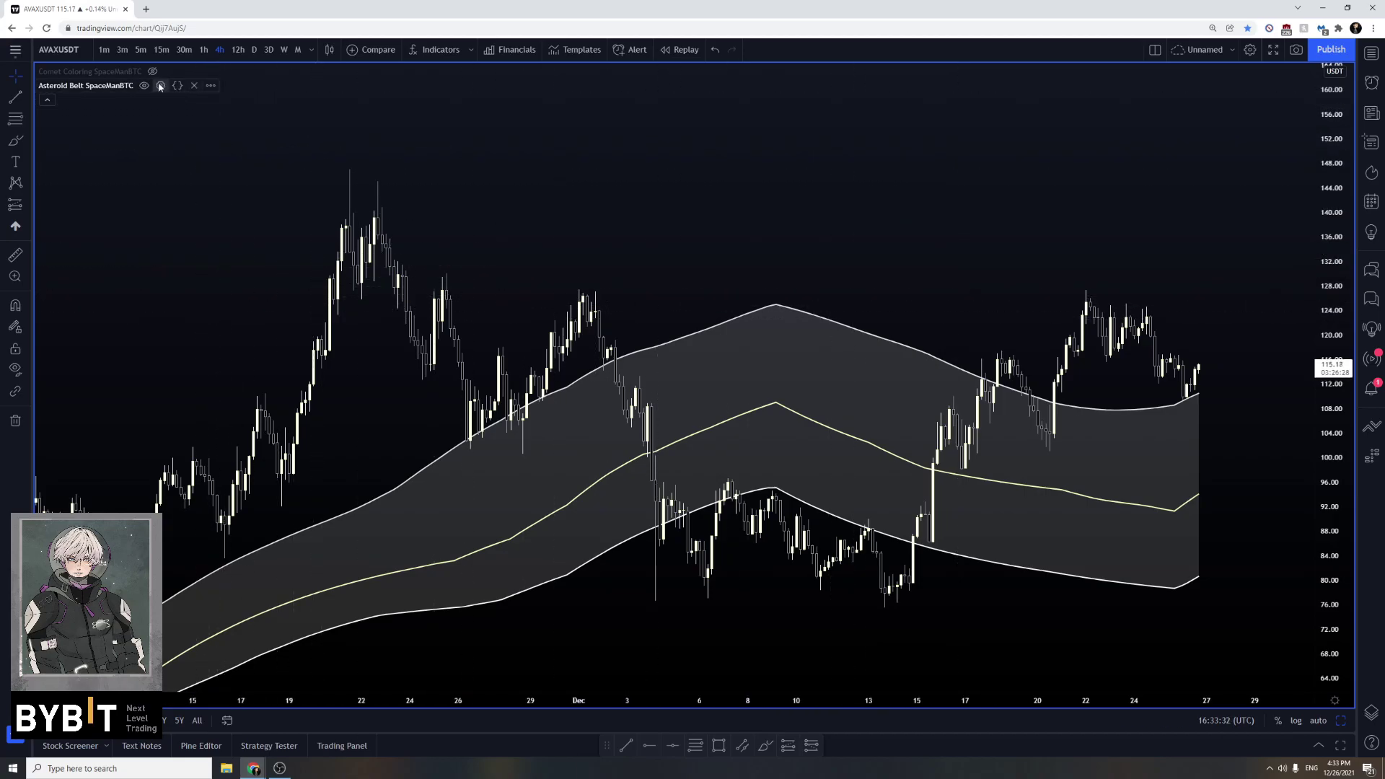
Switch the AVAXUSDT chart to the 5-minute timeframe, with the recent price action and belt filling the view
left_click(161, 85)
key("Escape")
left_click(140, 50)
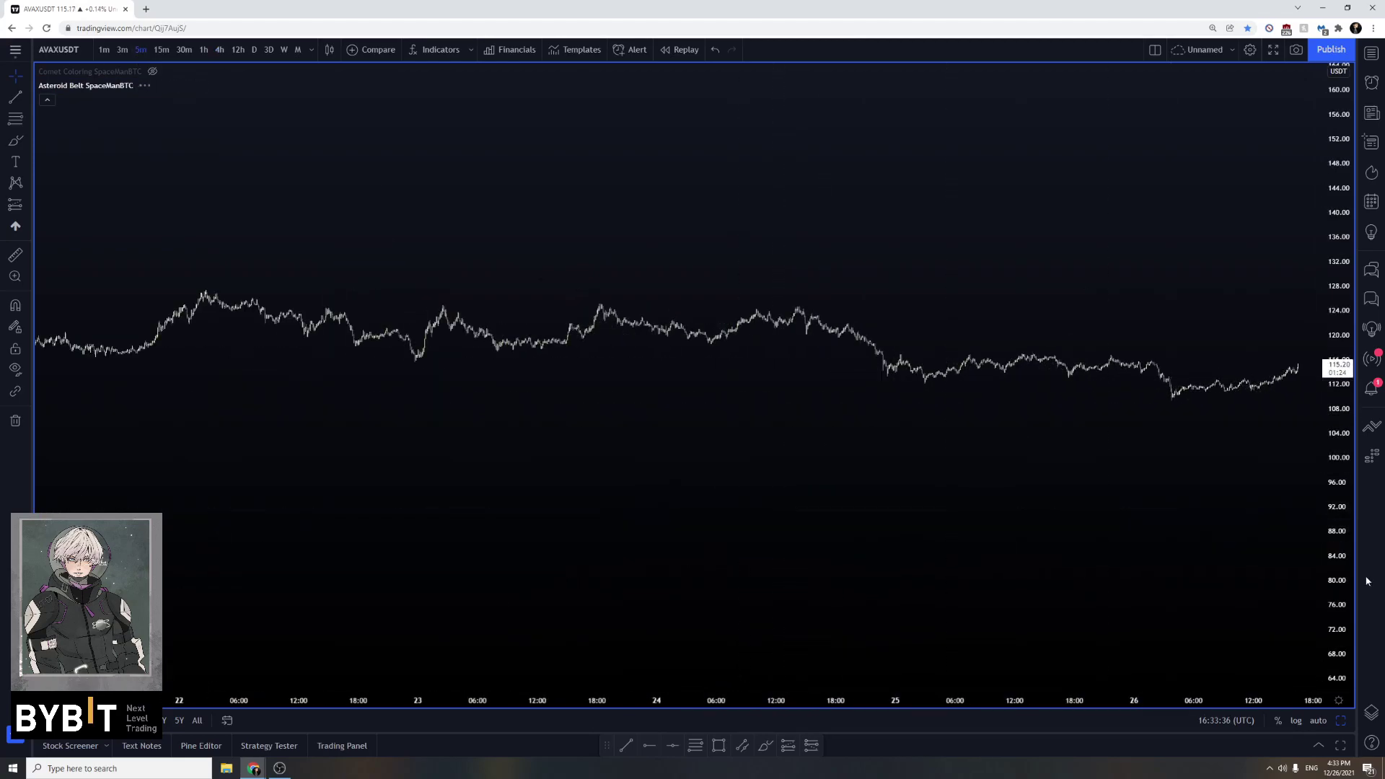
scroll(1152, 276, "up", 3)
scroll(1152, 275, "up", 2)
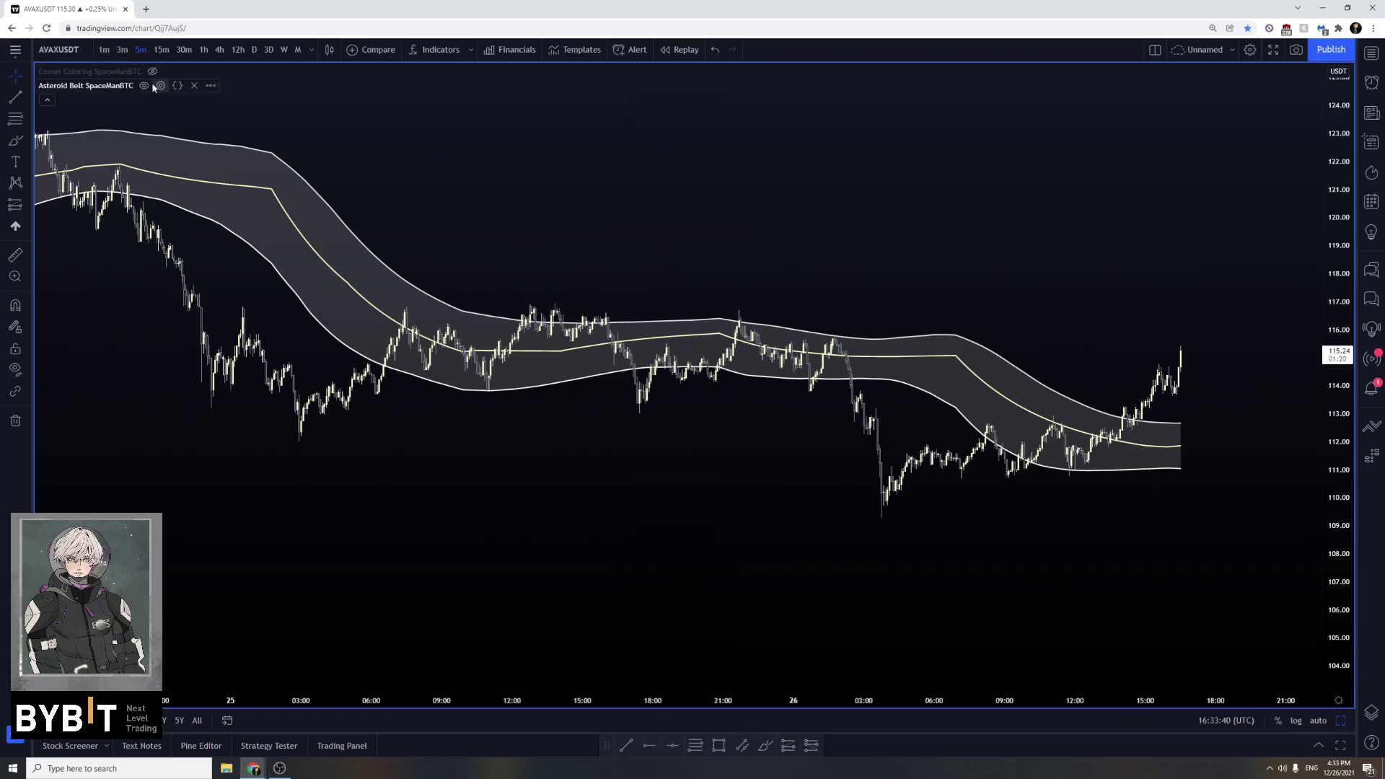
Set the Asteroid Belt indicator's Aggregator to 0.05 for the 5-minute chart
left_click(160, 85)
left_click(698, 355)
key("BackSpace")
type("0")
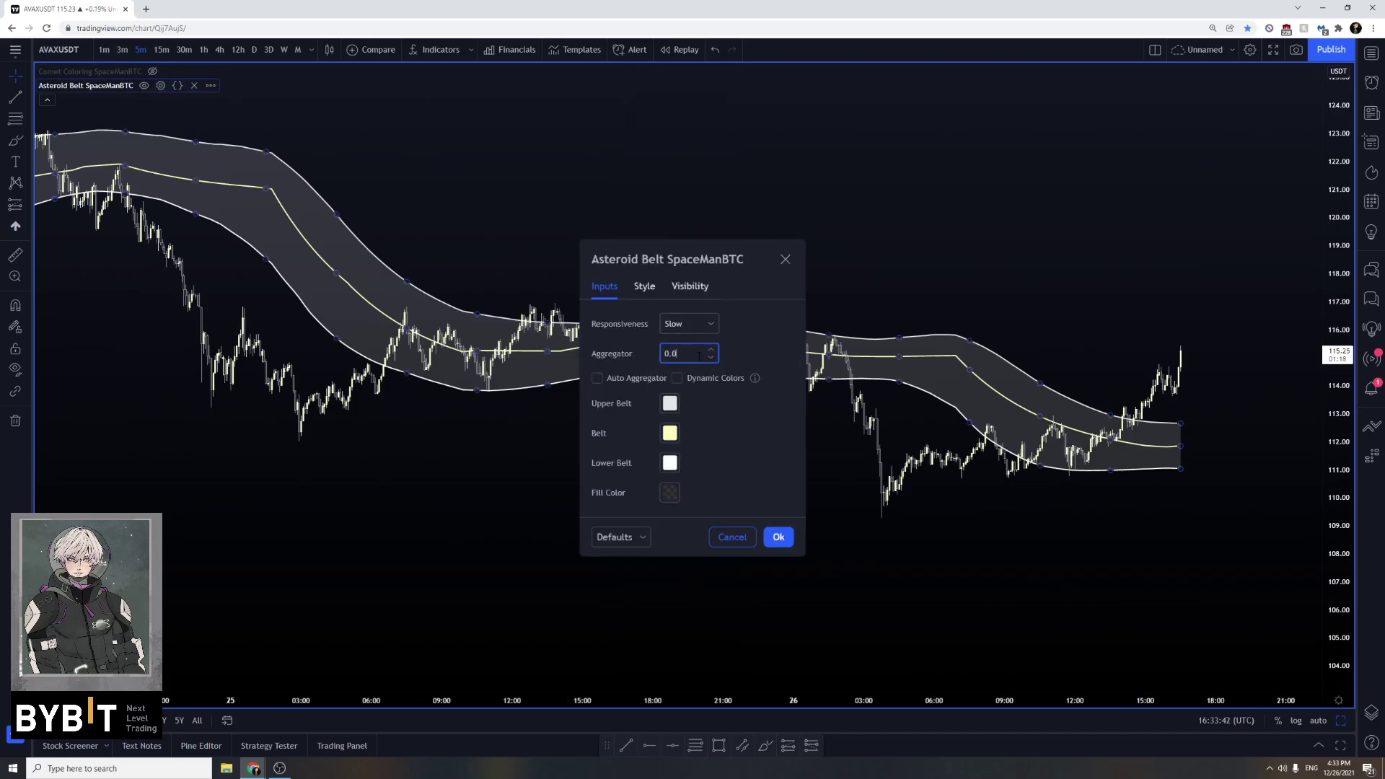
type("5")
left_click(778, 536)
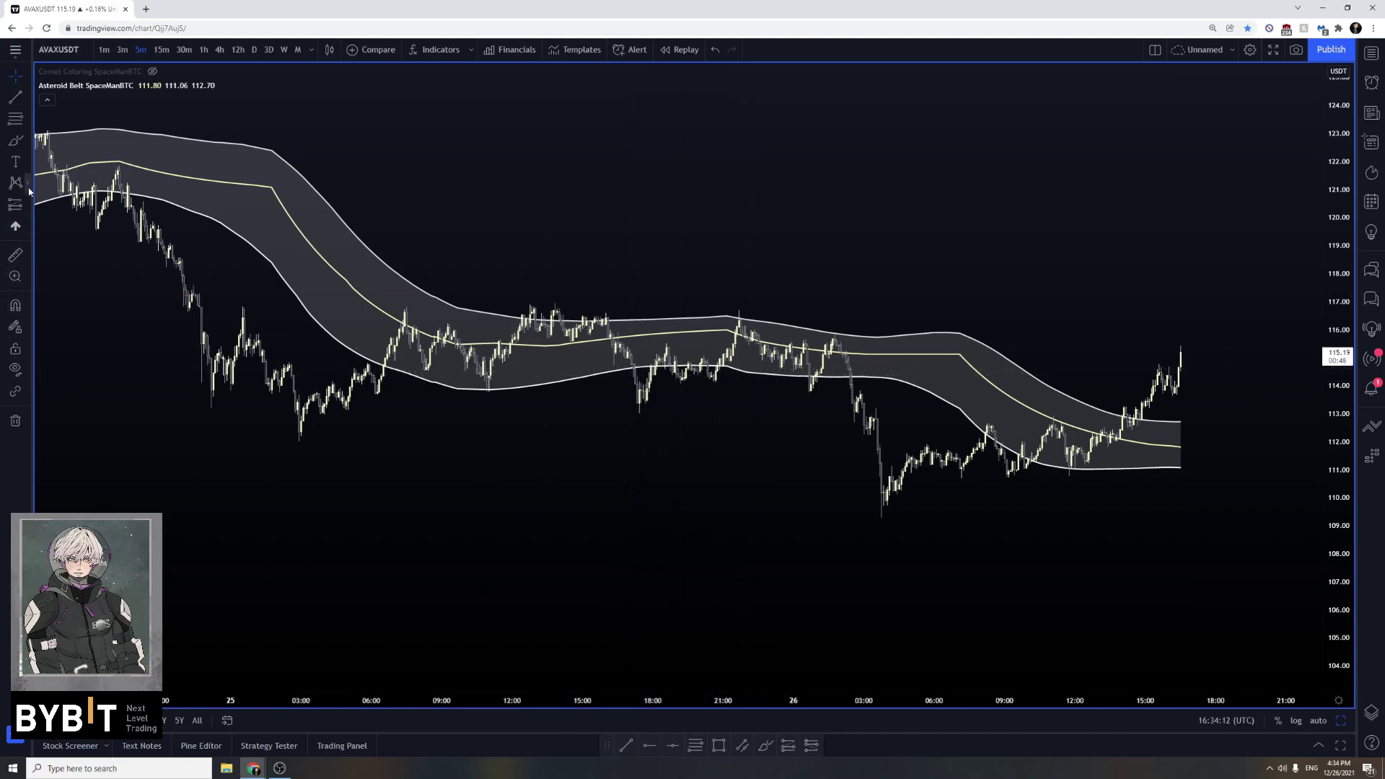
left_click(12, 164)
left_click(508, 161)
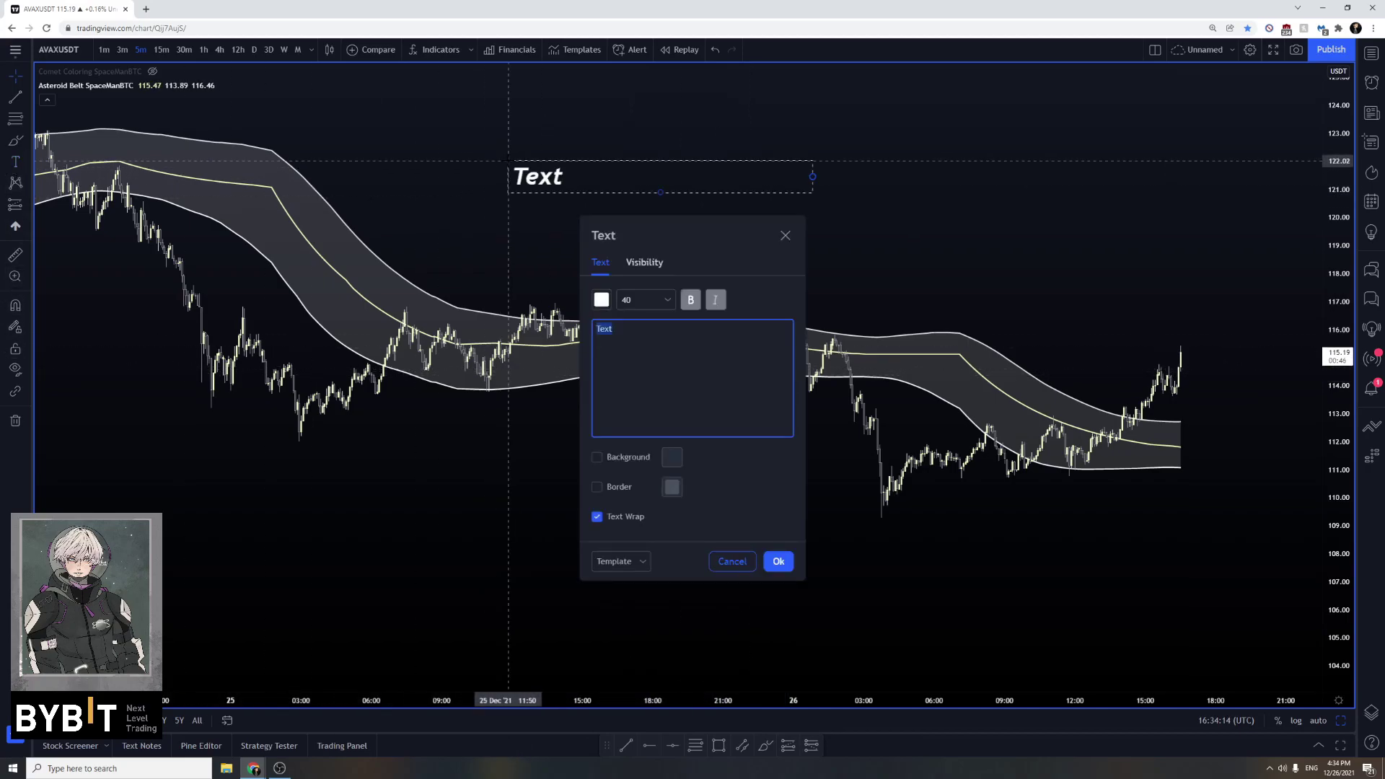
key("BackSpace")
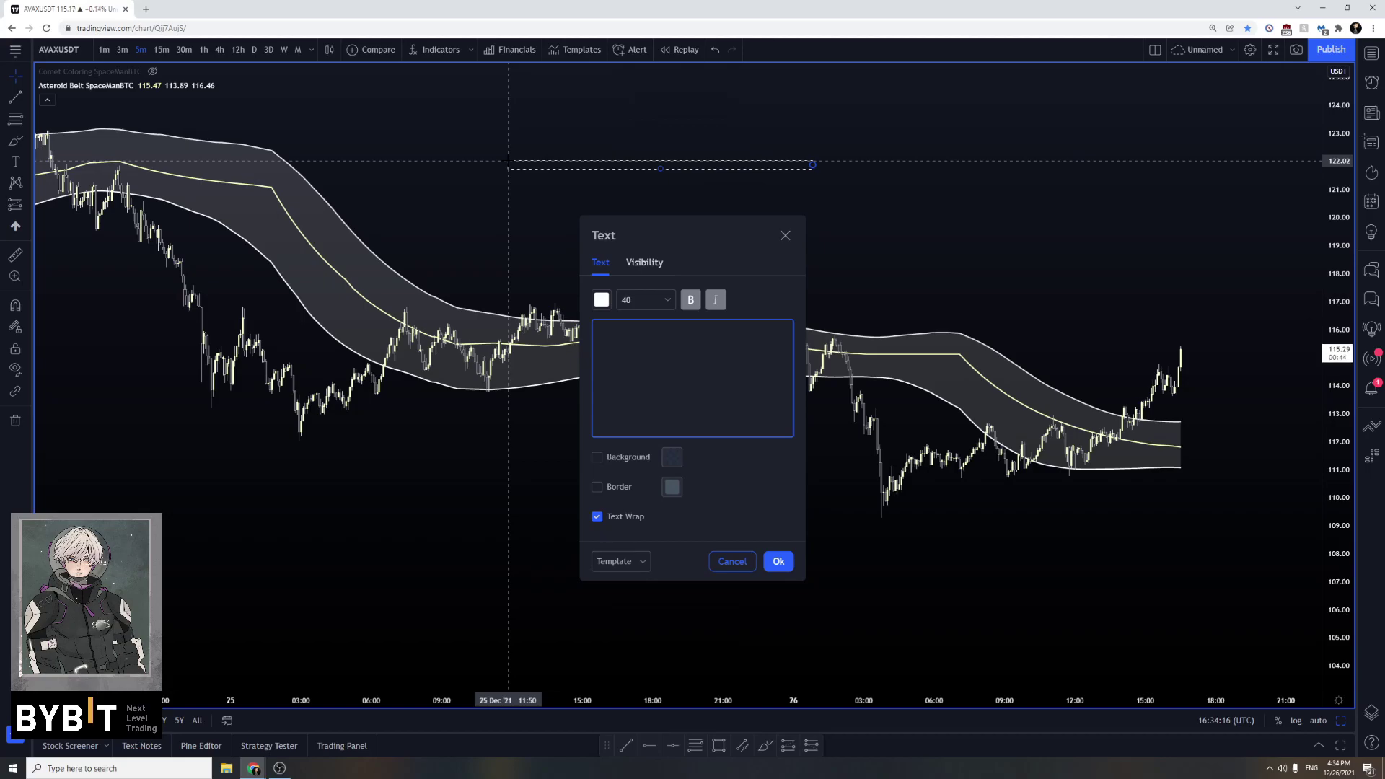
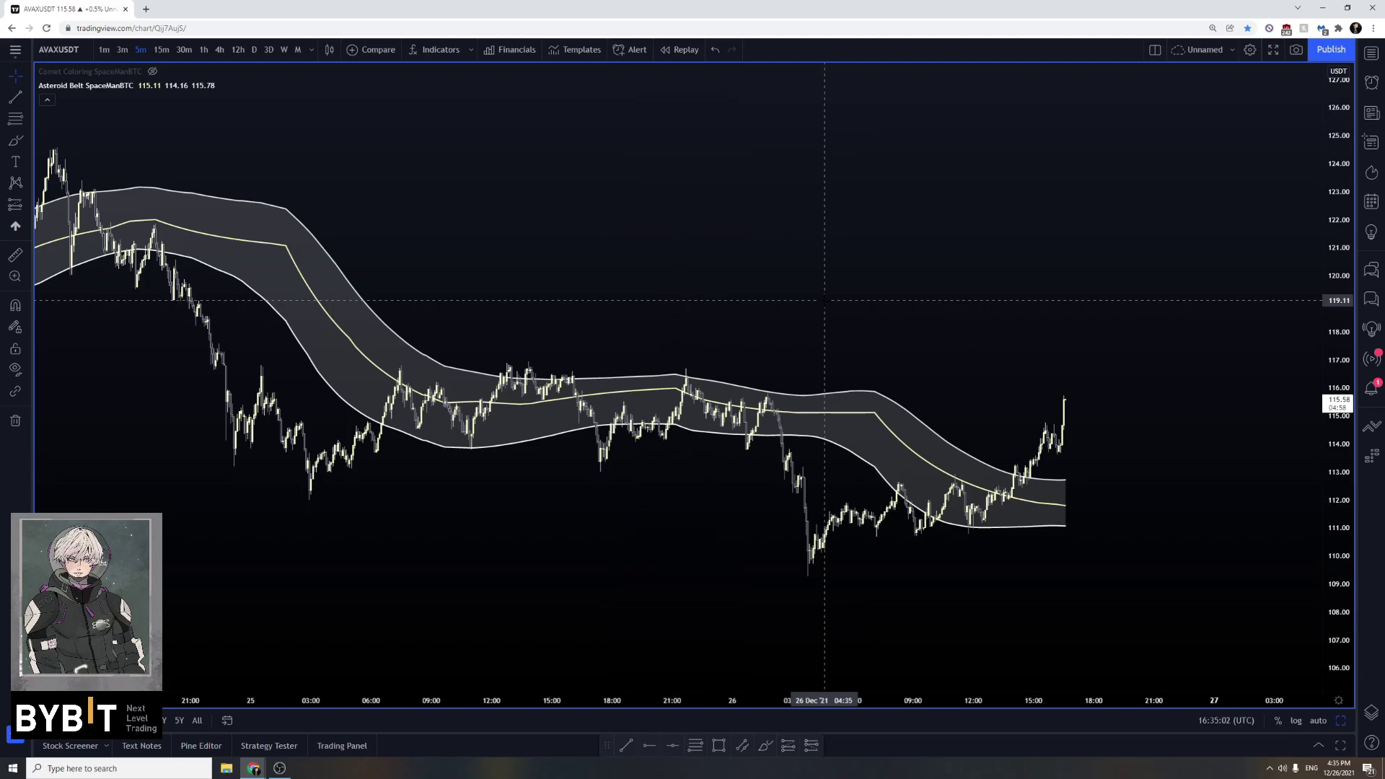
Set the Asteroid Belt indicator's Aggregator to 1 on the 5-minute chart
scroll(824, 299, "left", 10)
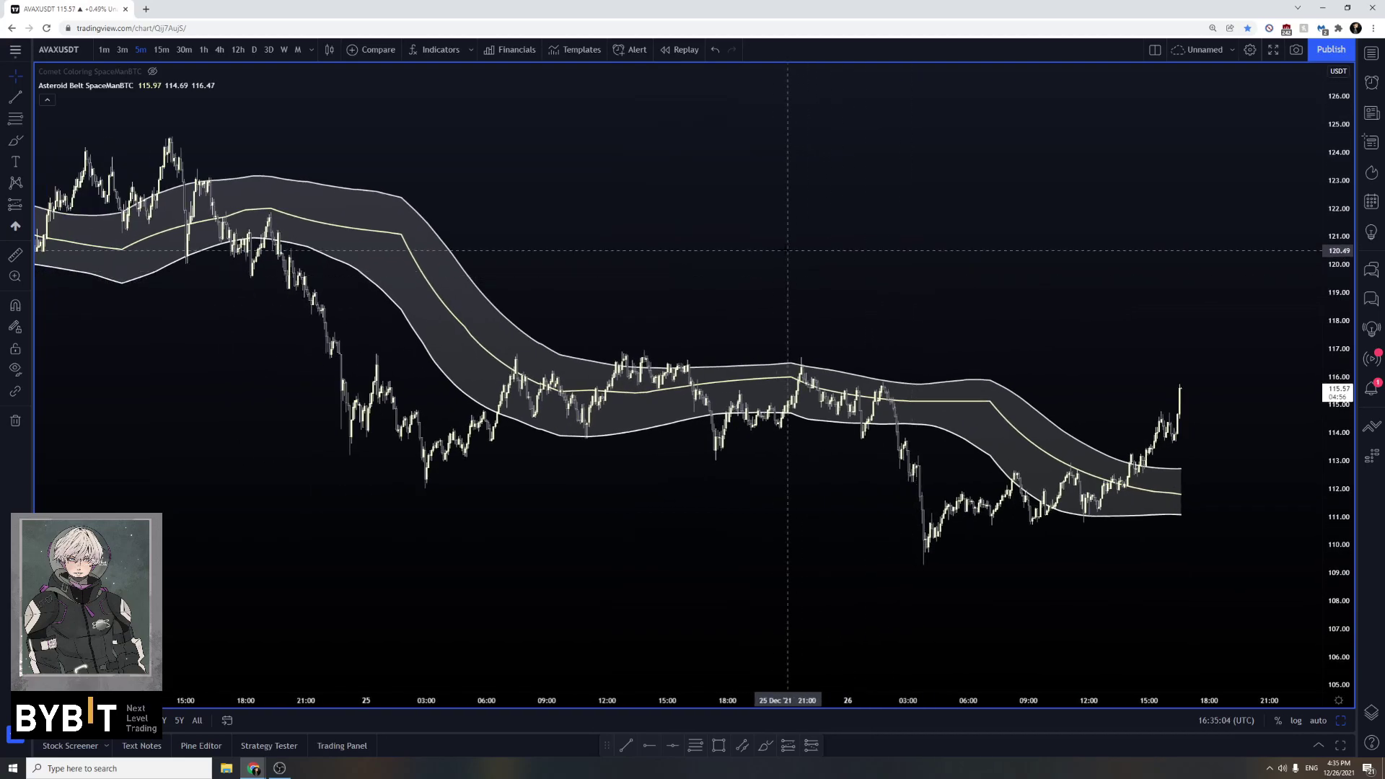
left_click_drag(949, 300, 787, 282)
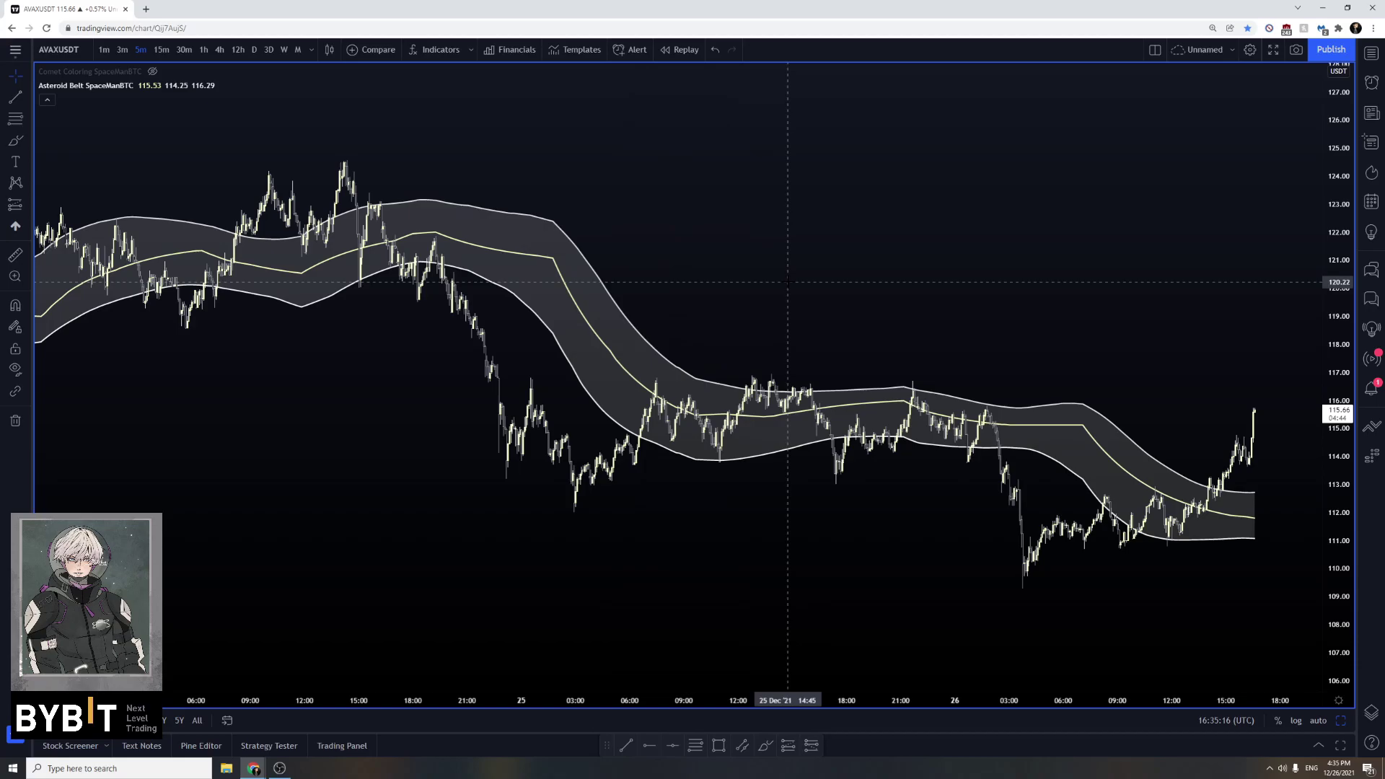
left_click(160, 85)
left_click(699, 354)
key("BackSpace")
key("BackSpace")
key("BackSpace")
key("BackSpace")
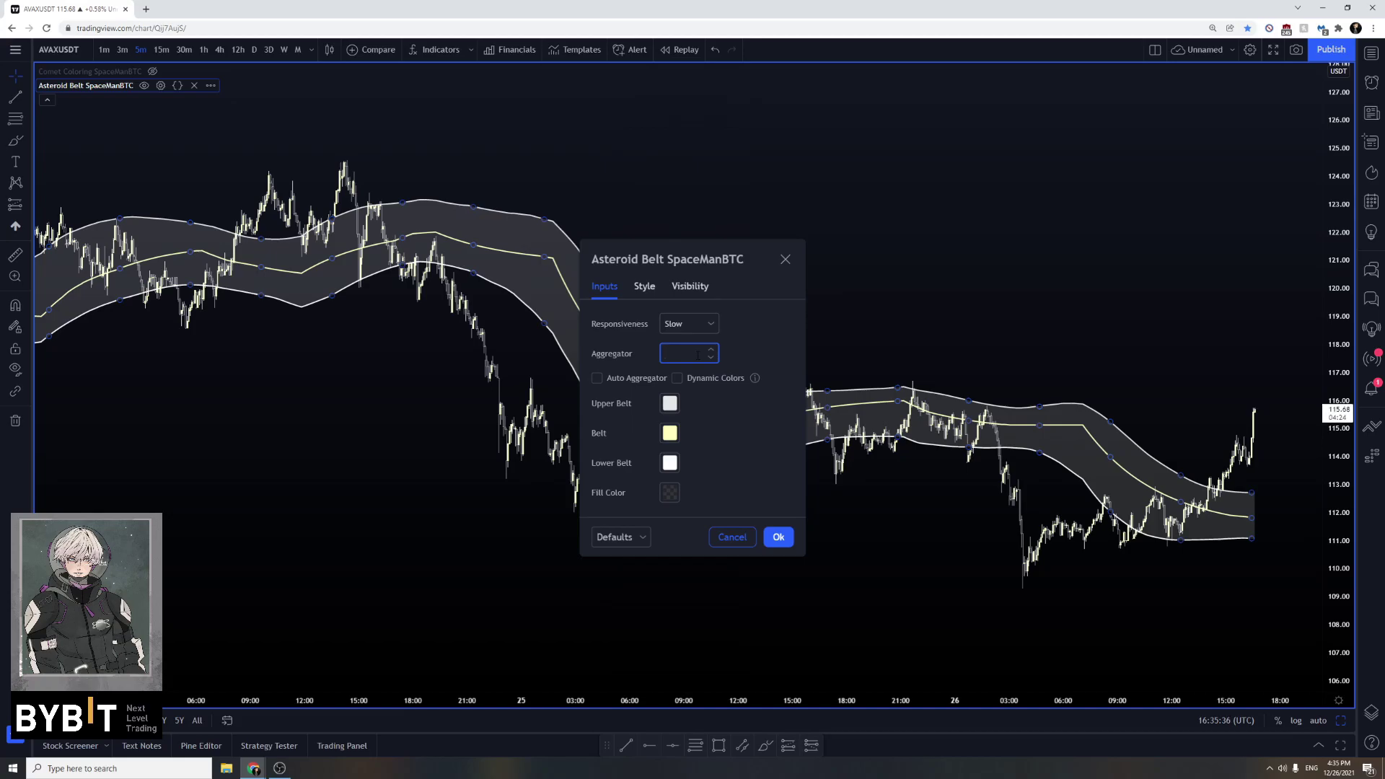
type("1")
left_click(779, 538)
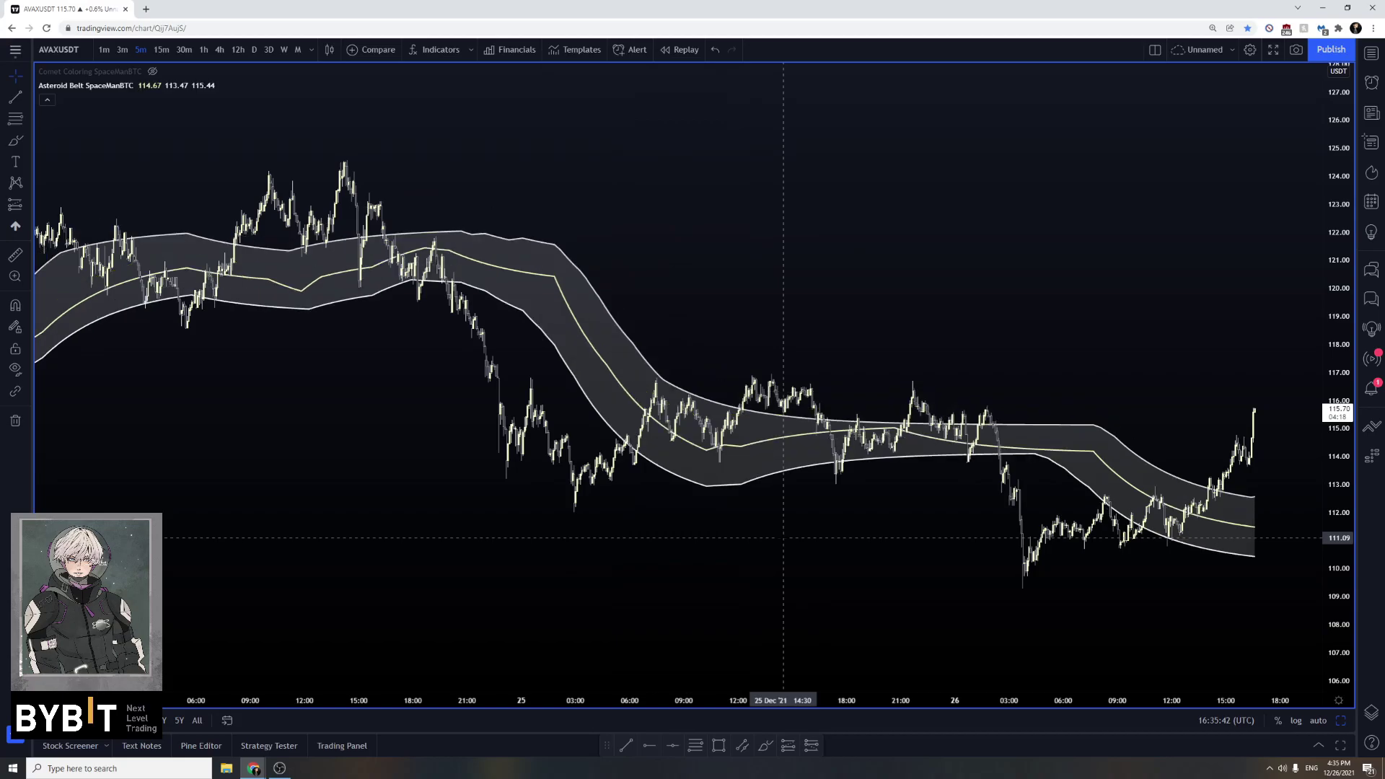
Lower the Asteroid Belt indicator's Aggregator to 0.5
left_click_drag(593, 433, 644, 431)
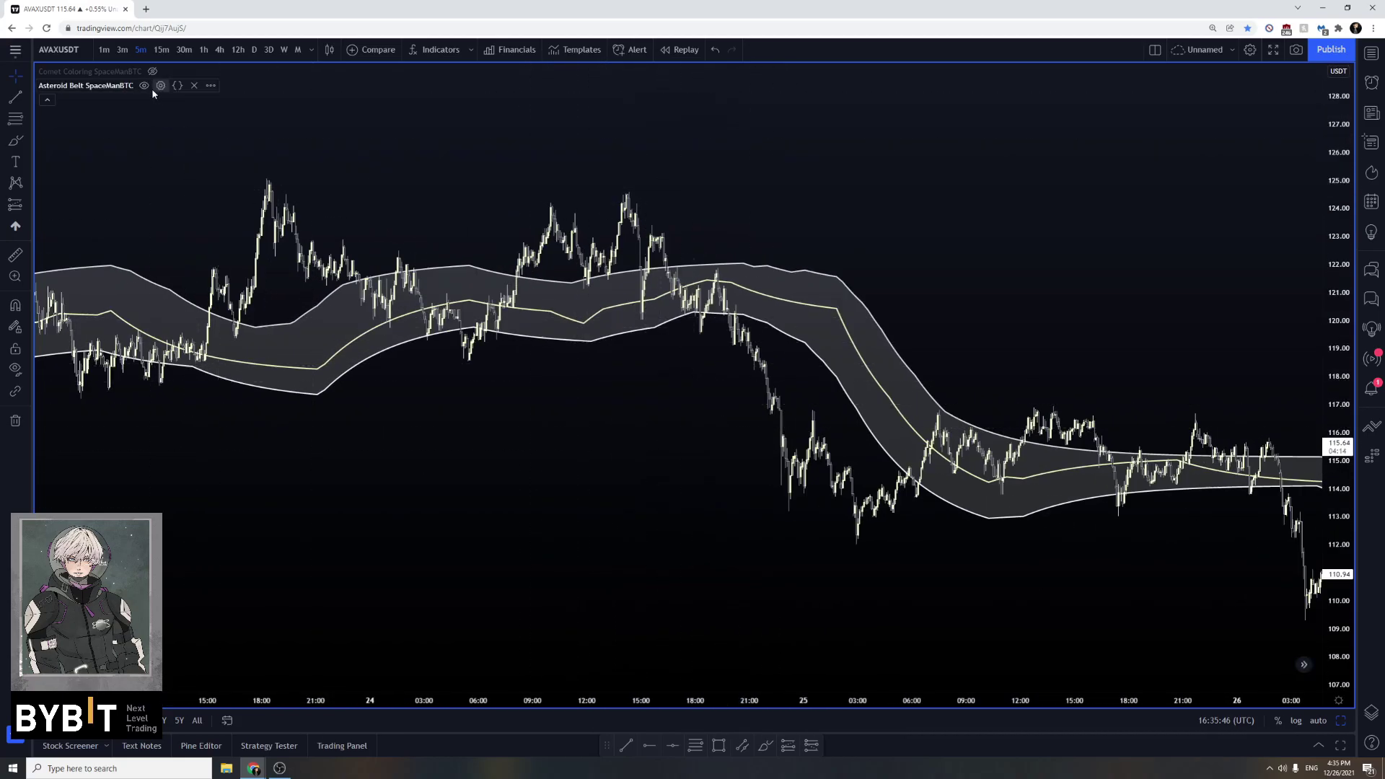
left_click(160, 85)
left_click(691, 353)
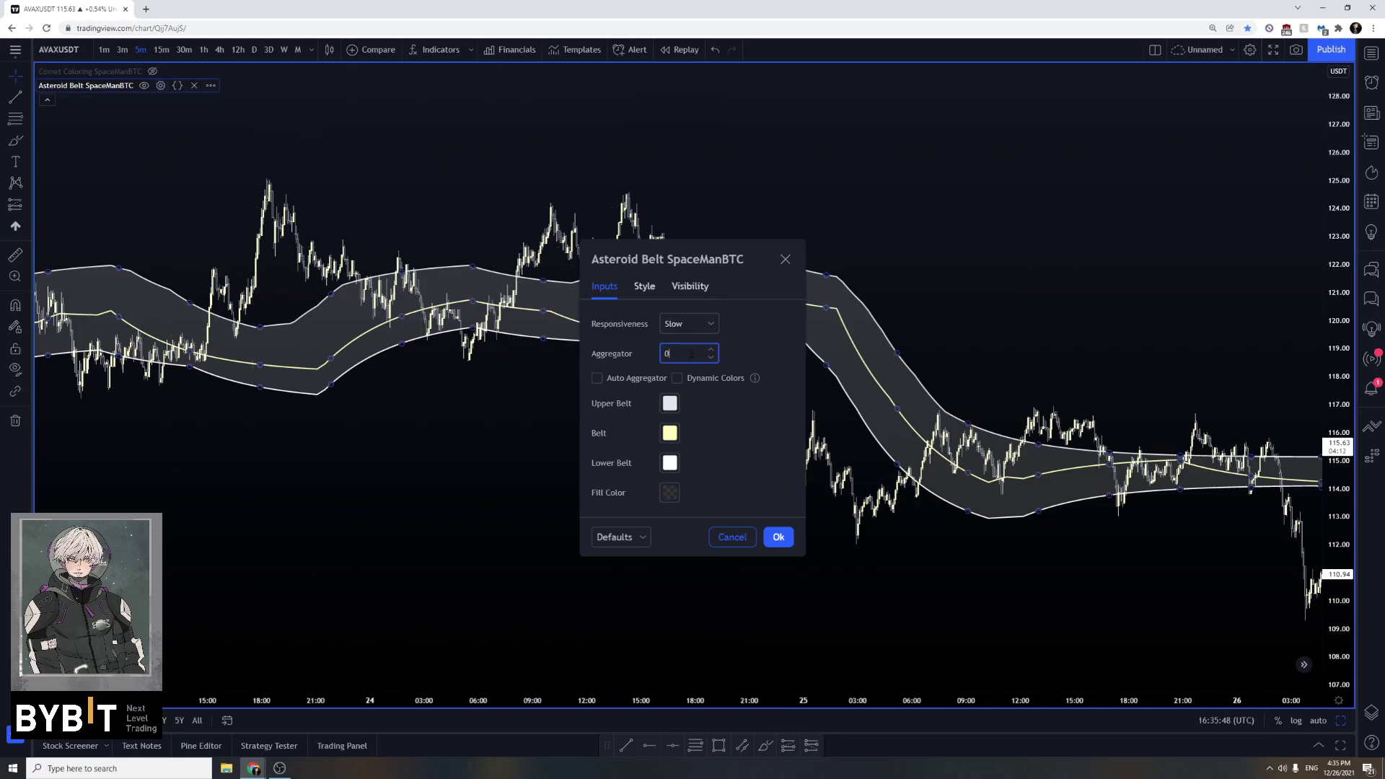
type("0.5")
left_click(778, 537)
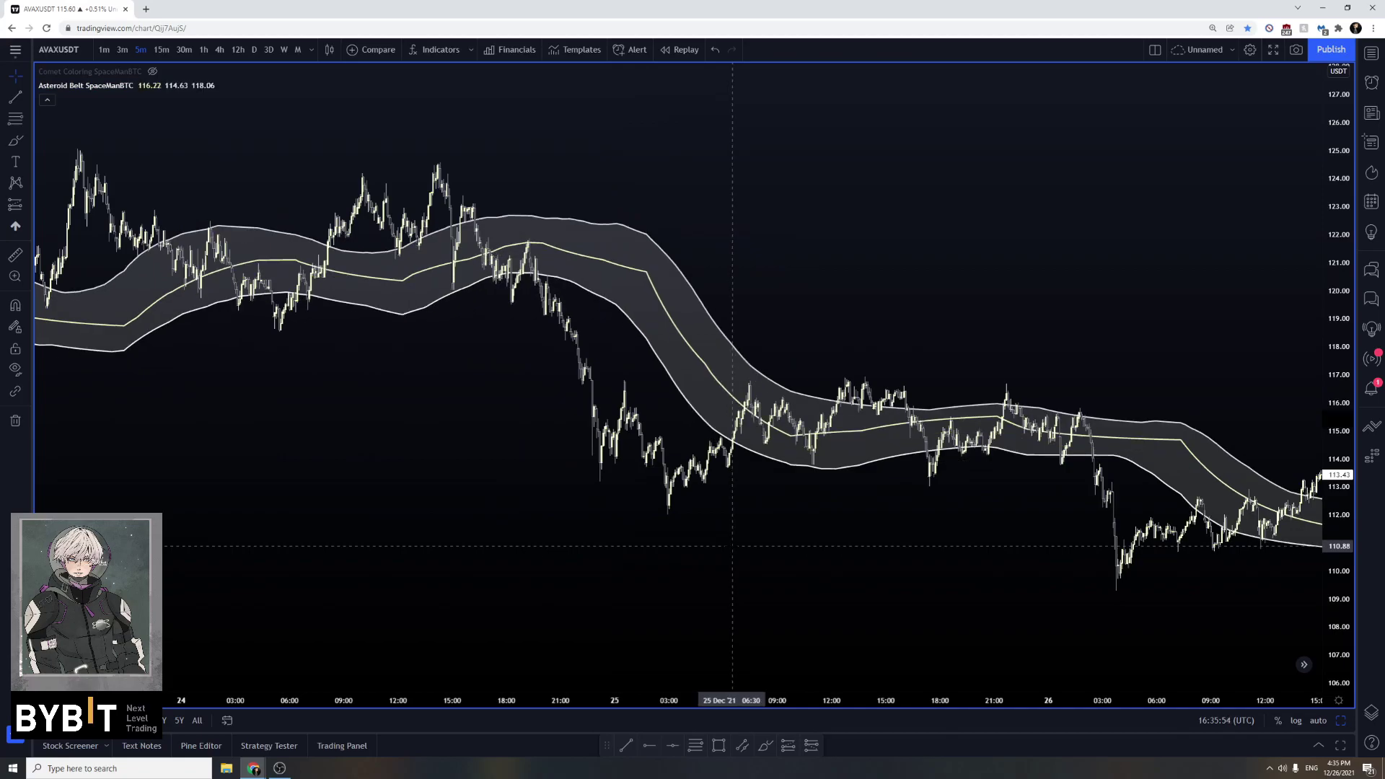
Lower the Asteroid Belt indicator's Aggregator to 0.1
left_click(160, 85)
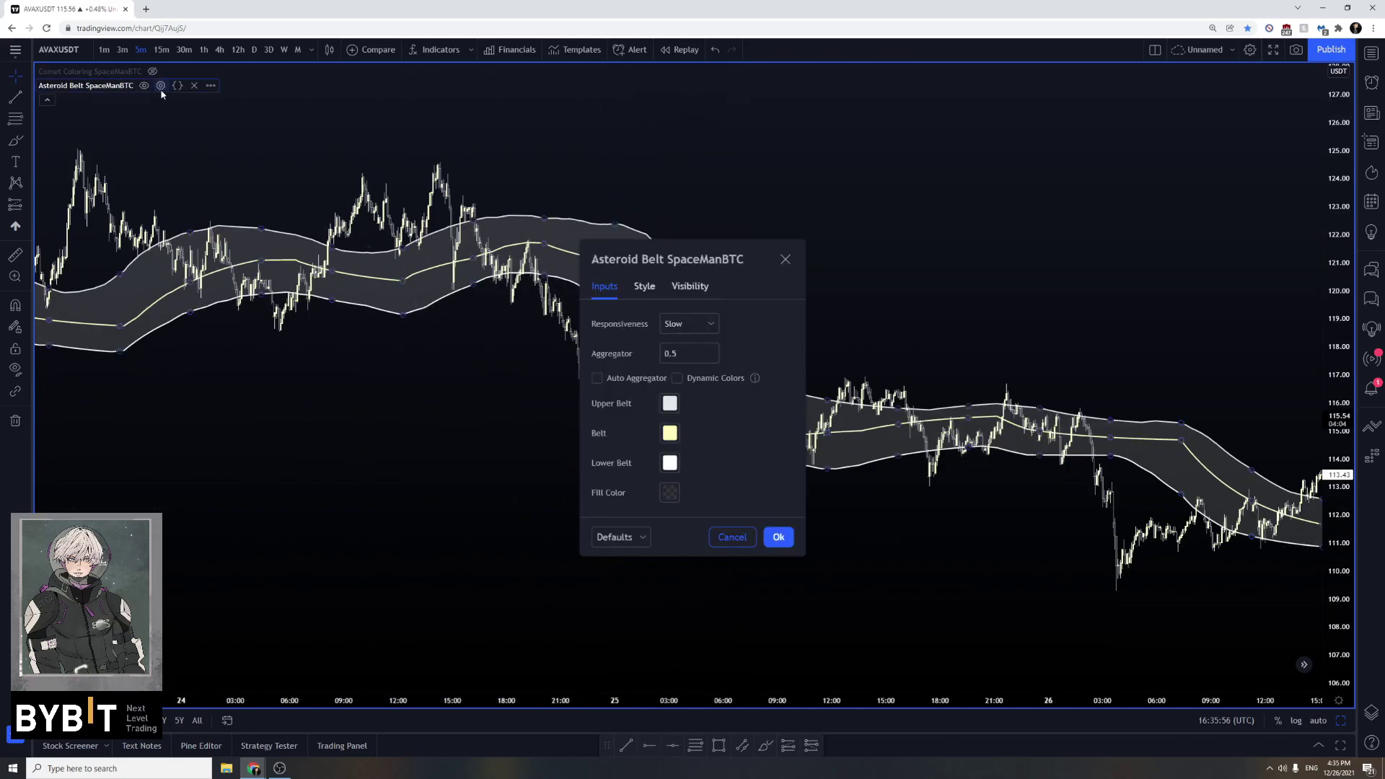
left_click(695, 354)
left_click(778, 536)
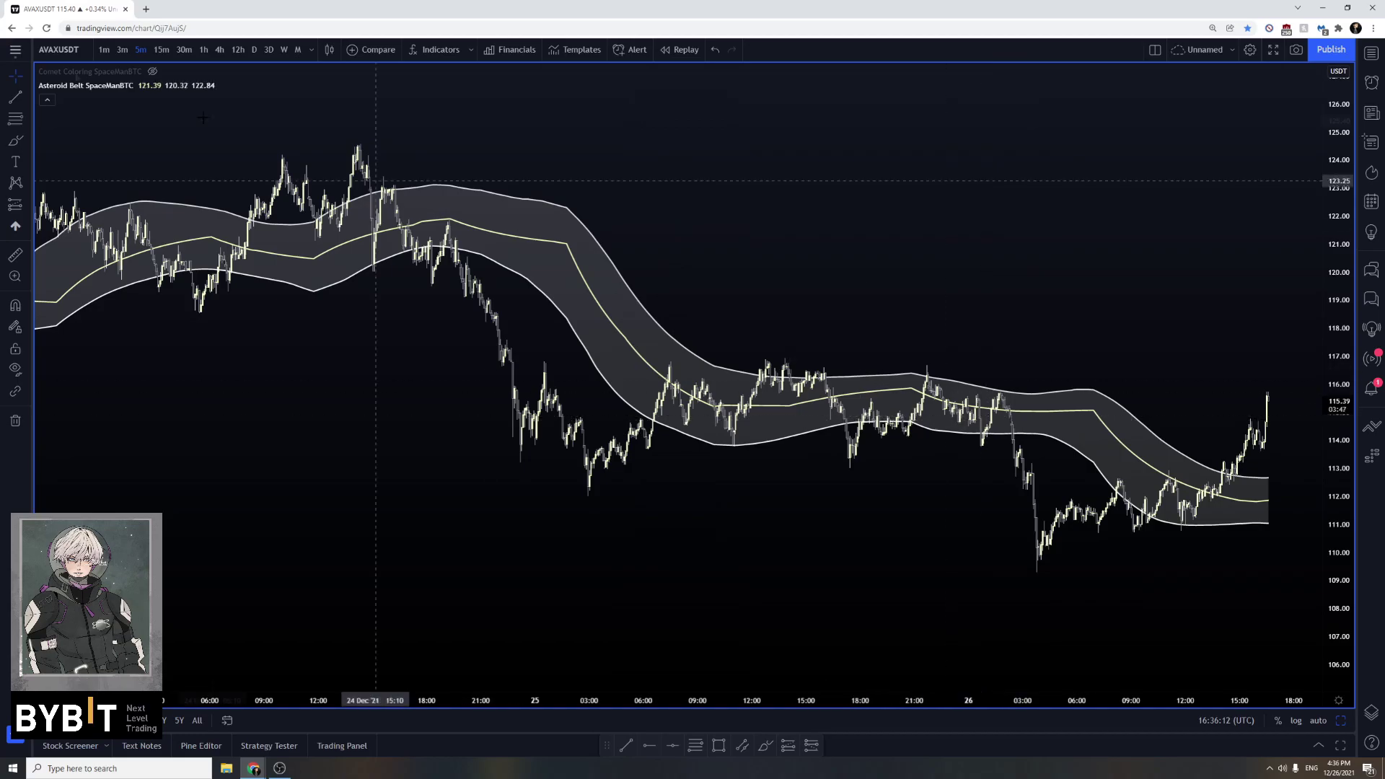
Set the Asteroid Belt indicator's Aggregator to 0.05 and apply it to the chart
left_click(160, 85)
left_click(681, 354)
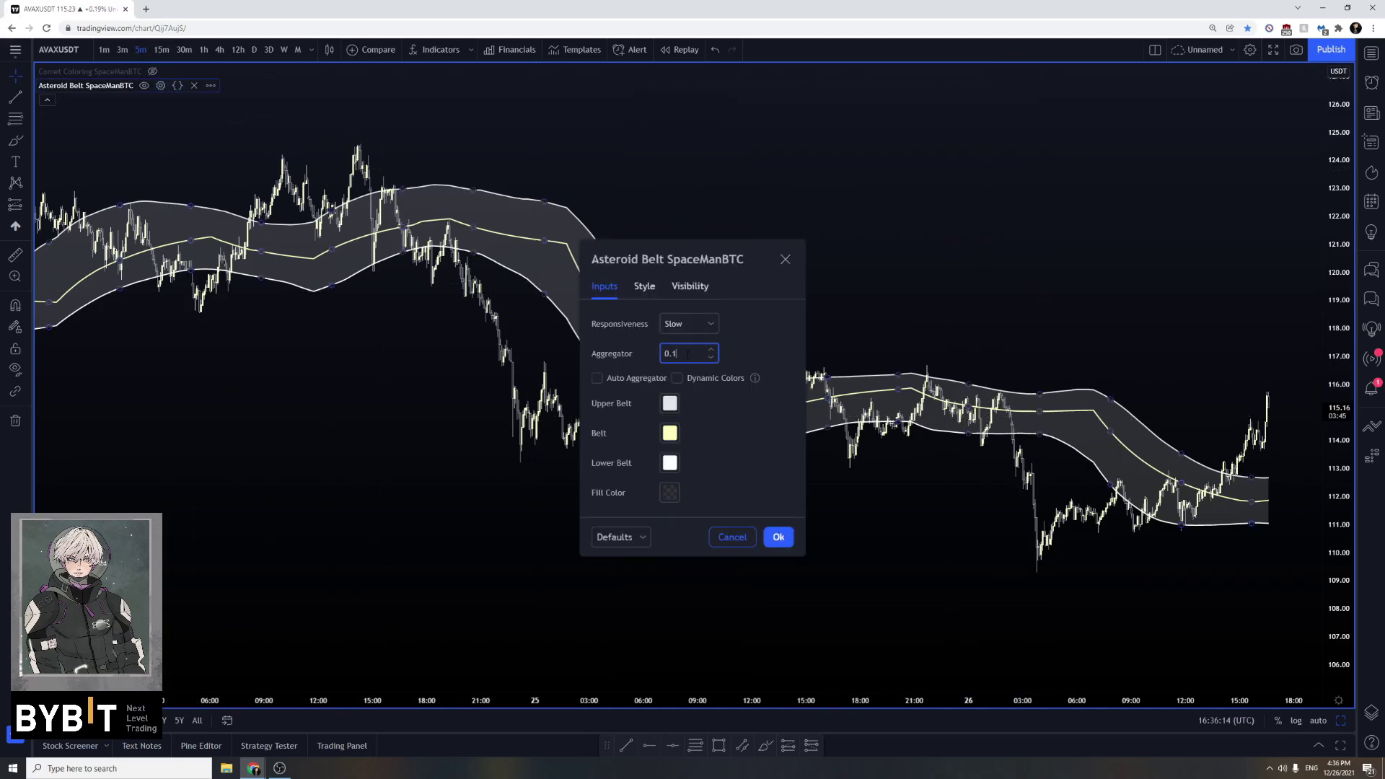
type("0.05")
left_click(779, 537)
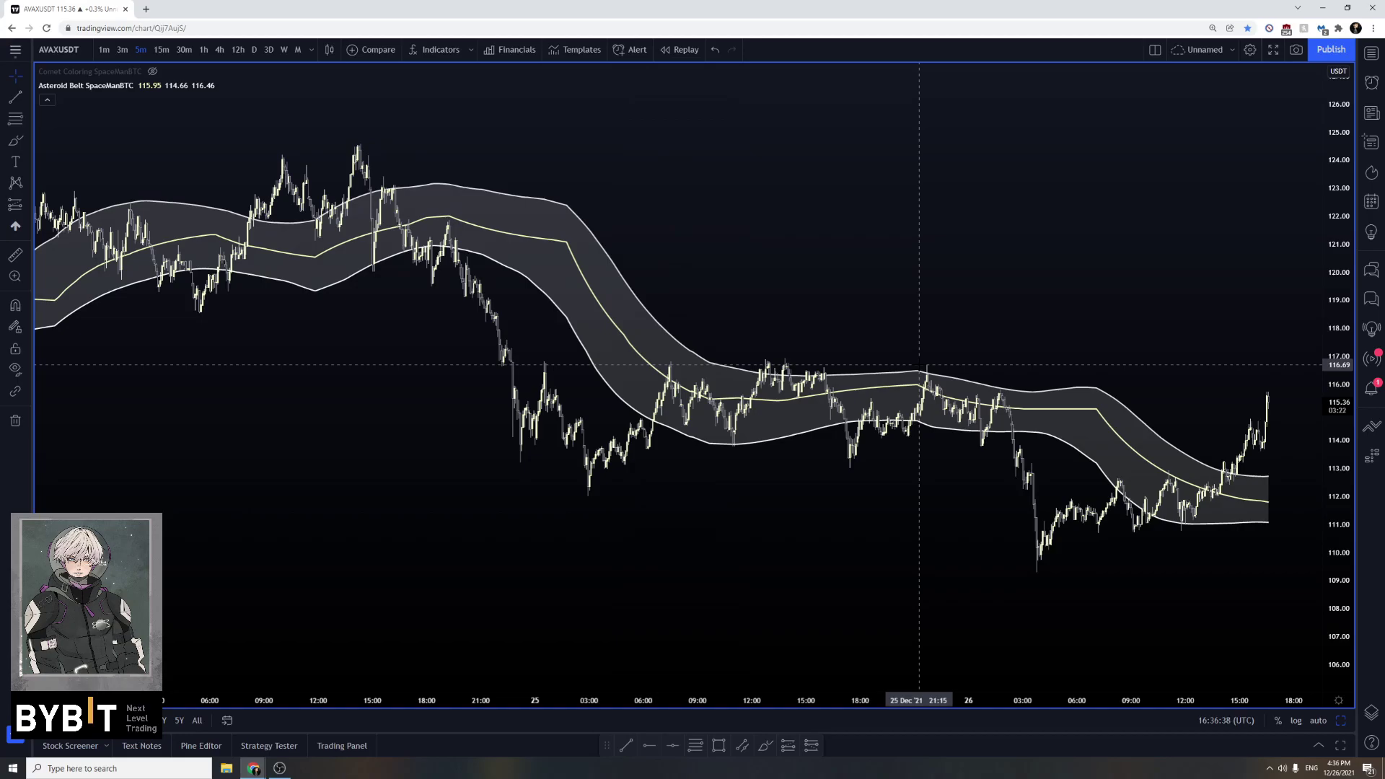
Brush green marks where price touches the lower belt around midday on 25 Dec and the upper belt around 21:00
left_click(15, 140)
mouse_move(740, 452)
left_mouse_down()
mouse_move(696, 437)
mouse_move(767, 437)
mouse_move(729, 447)
mouse_move(765, 411)
left_mouse_up()
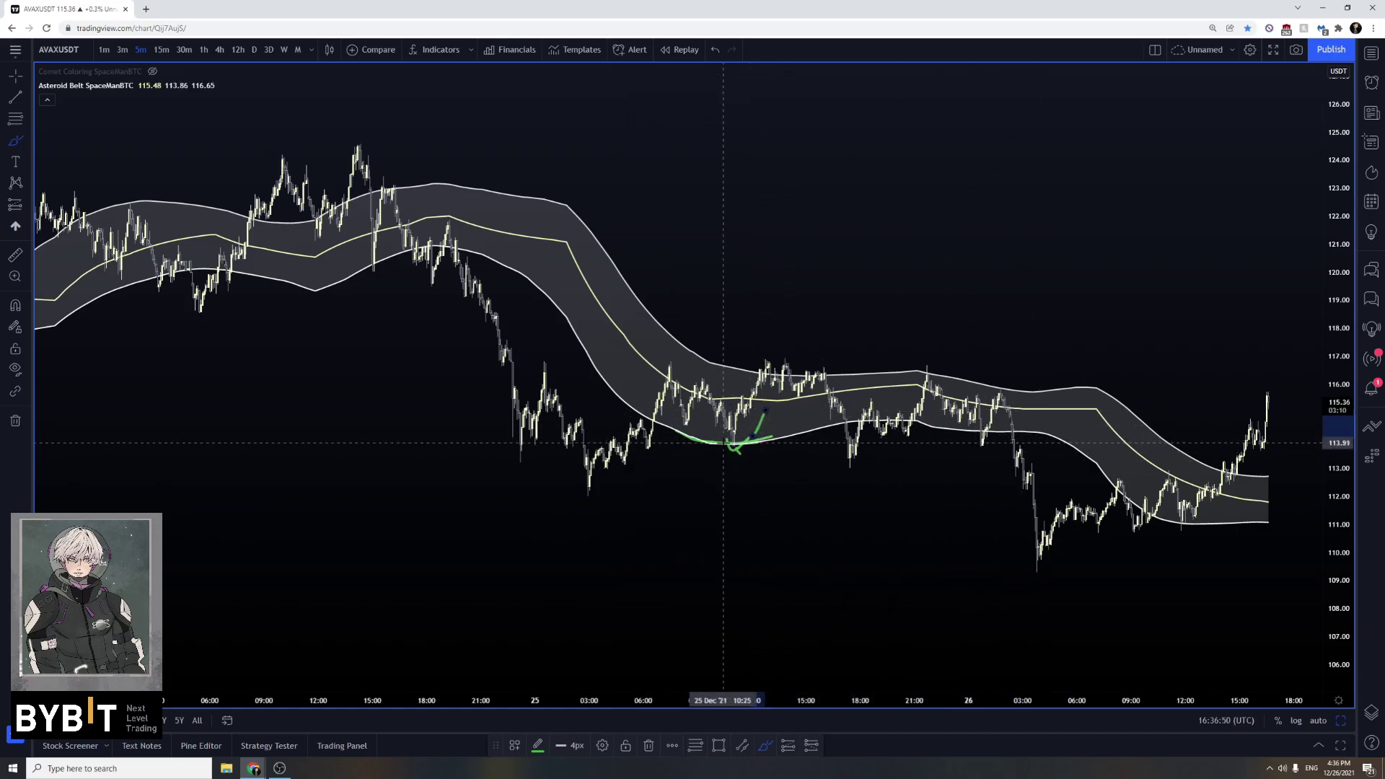
mouse_move(730, 447)
left_mouse_down()
mouse_move(757, 452)
mouse_move(701, 446)
left_mouse_up()
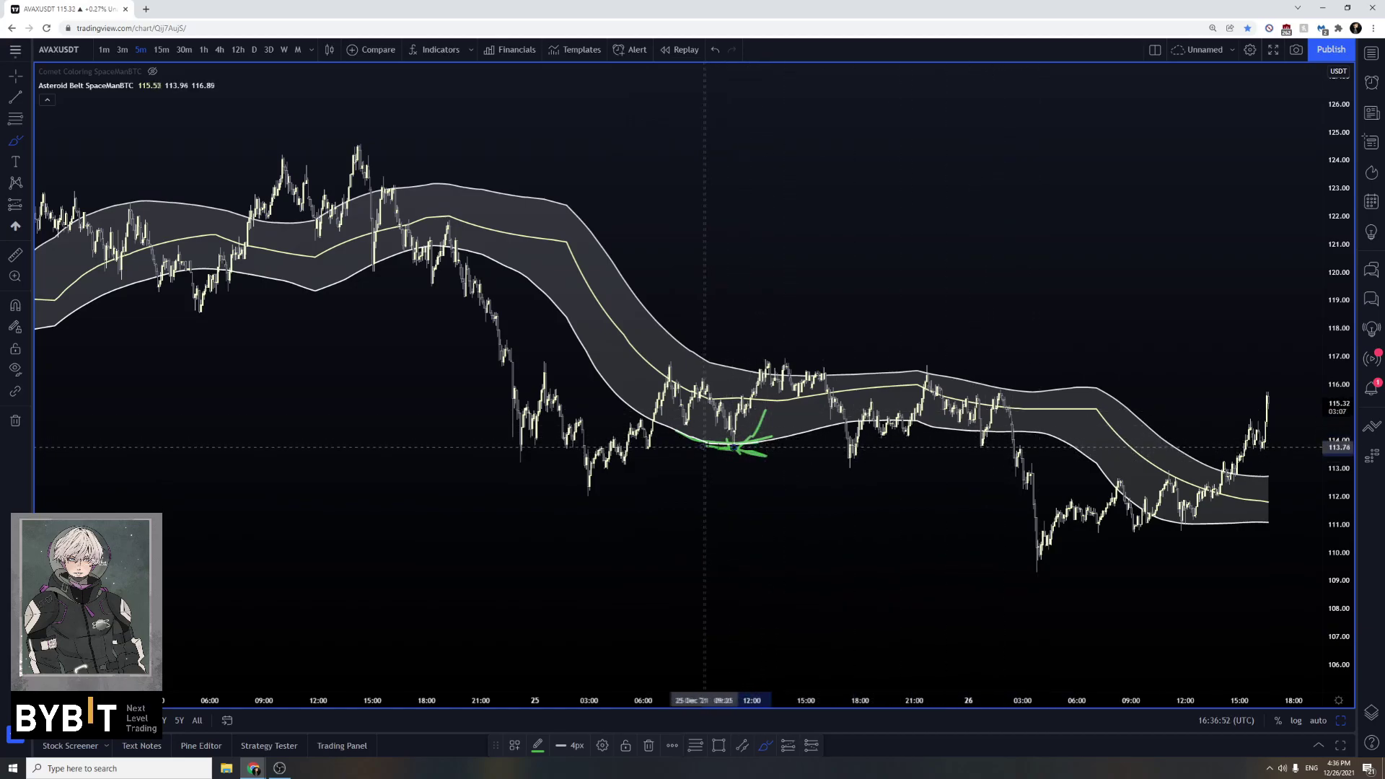
left_click_drag(917, 368, 945, 373)
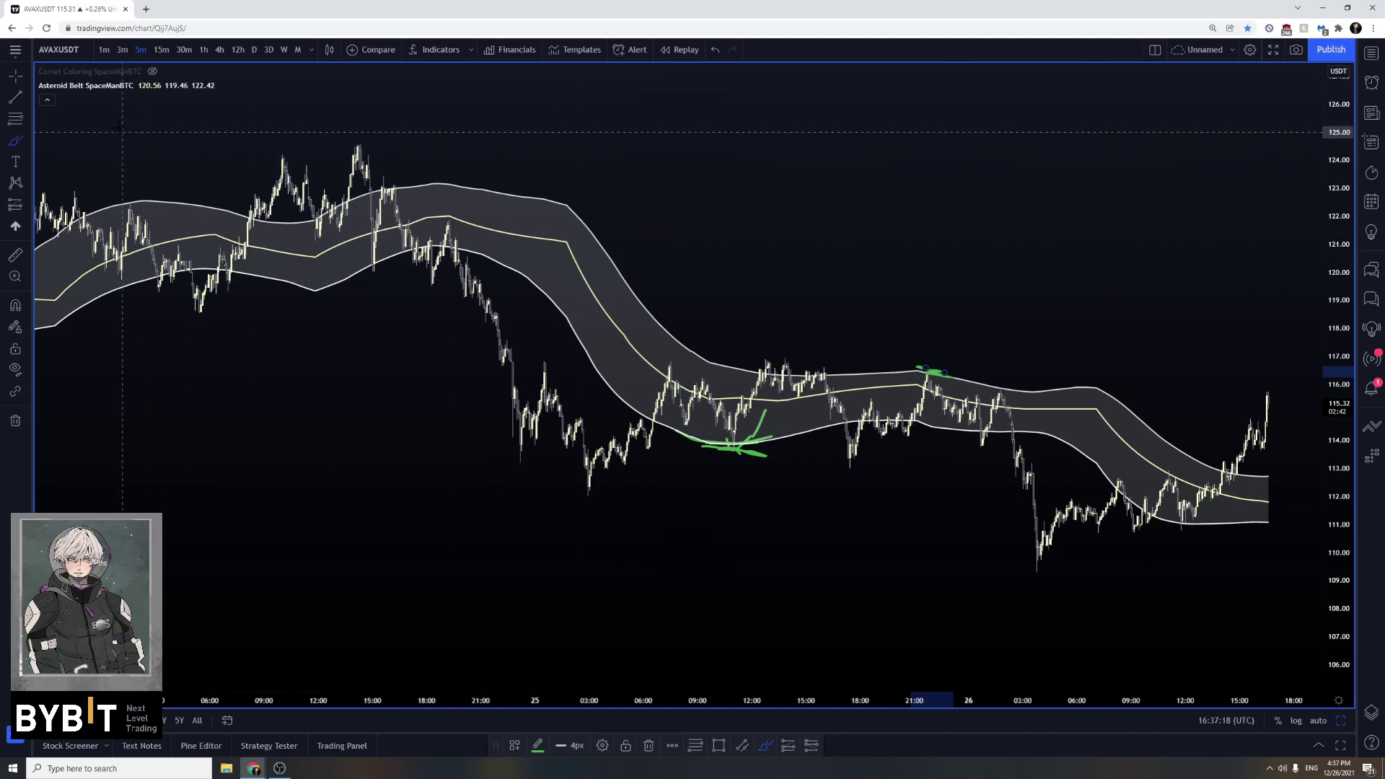
Open the Asteroid Belt indicator's input settings
left_click(162, 85)
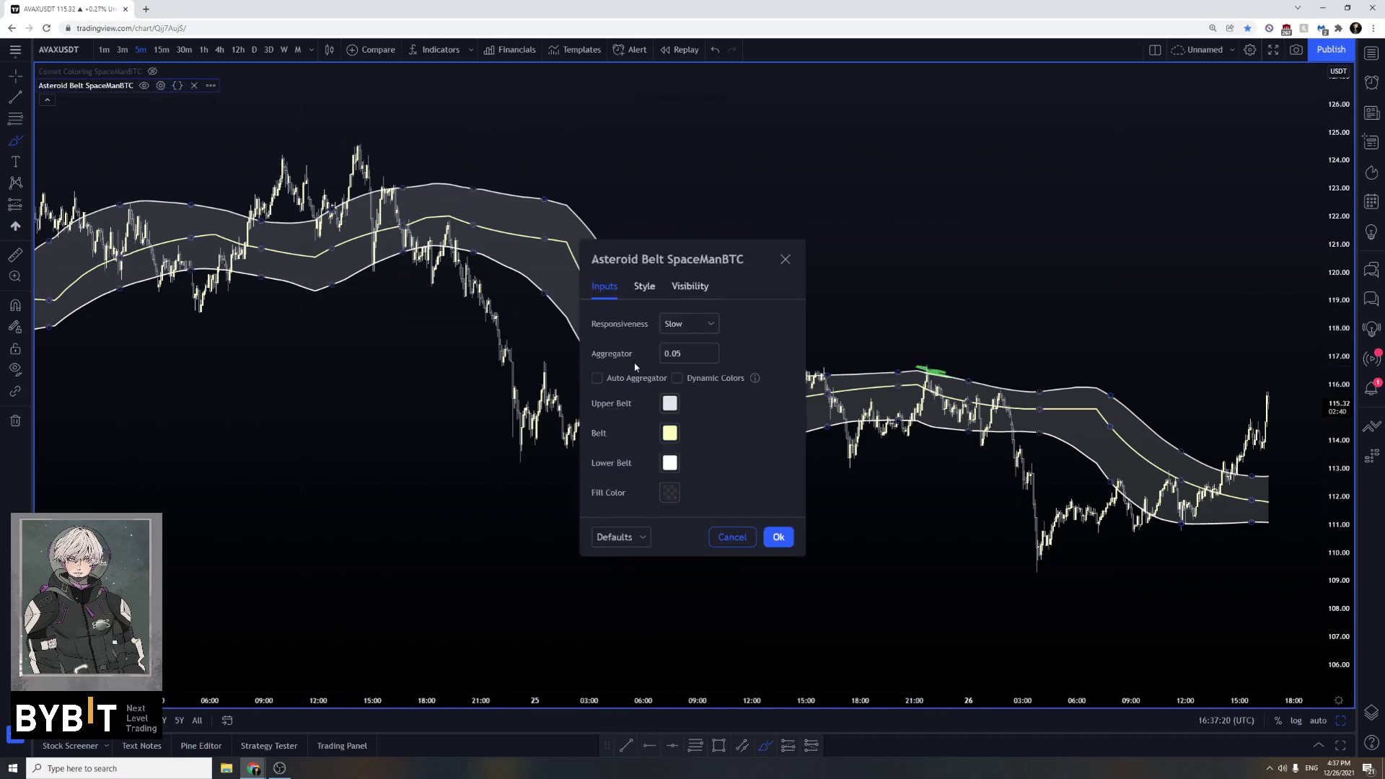